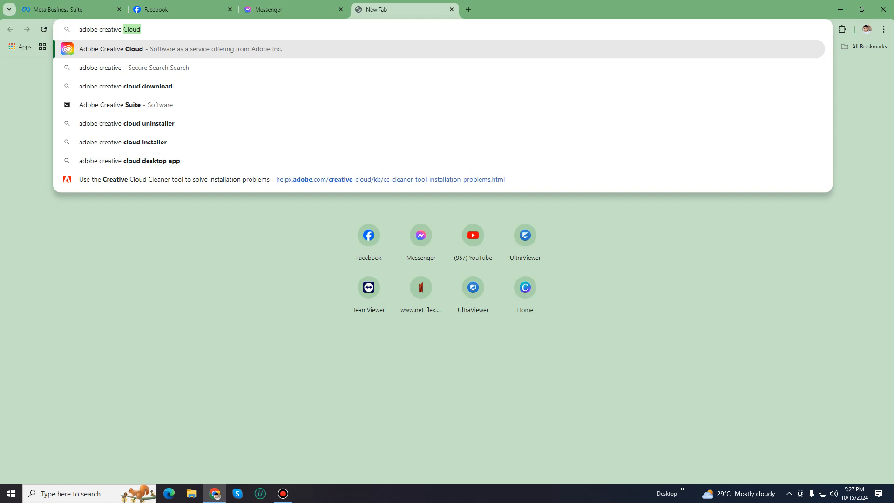
# - Search the web for the Adobe Creative Cloud Cleaner tool, open Adobe's help article on it and dismiss the region prompt
pyautogui.write('an')
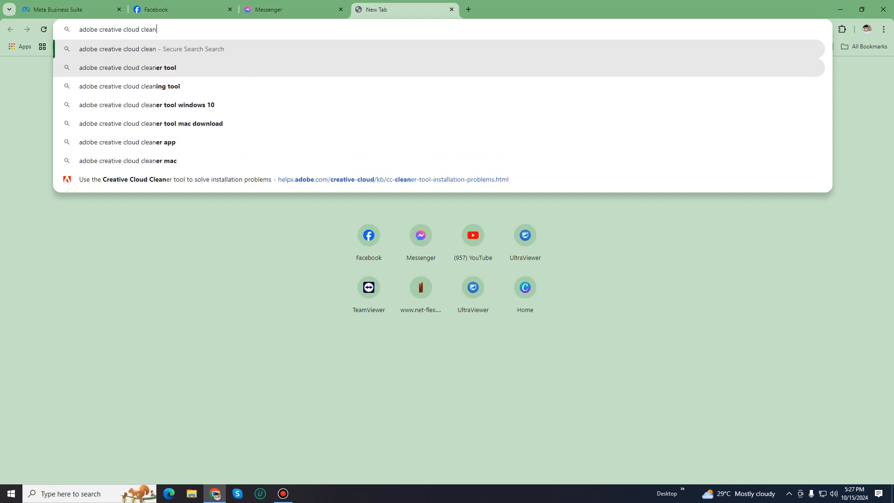
pyautogui.click(127, 67)
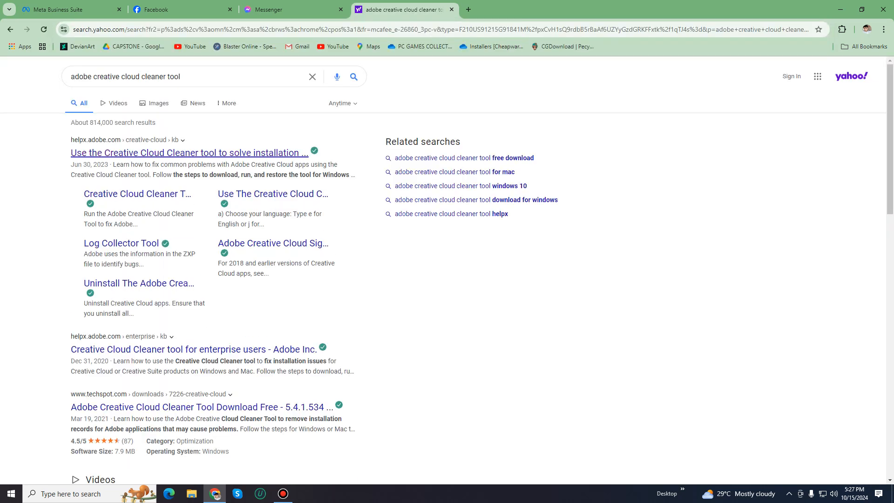
pyautogui.click(186, 152)
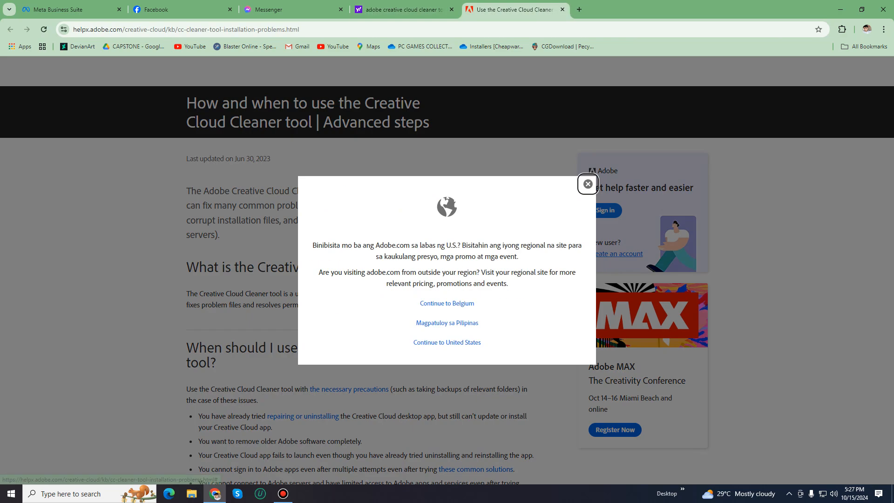
pyautogui.click(588, 184)
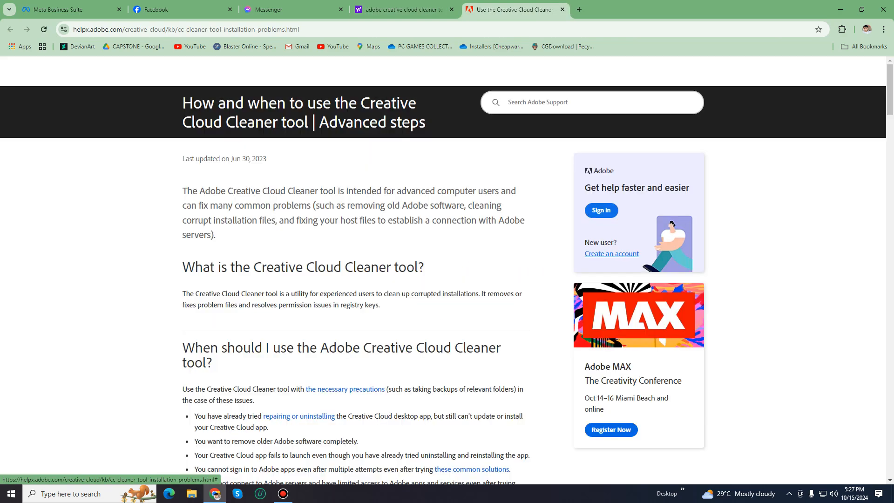
# - Download the Creative Cloud Cleaner tool for Windows from the article's usage instructions
pyautogui.scroll(-8, 447, 270)
pyautogui.scroll(-13, 356, 298)
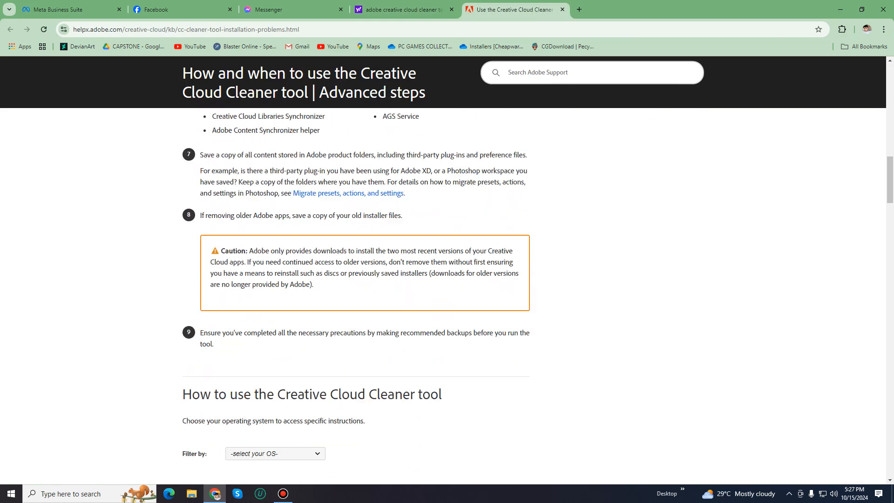
pyautogui.moveTo(181, 321); pyautogui.dragTo(392, 321)
pyautogui.click(401, 326)
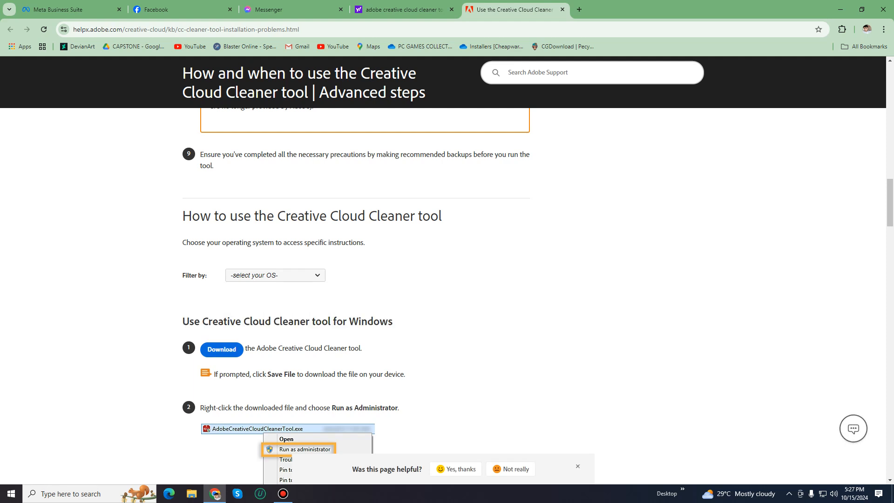
pyautogui.click(221, 349)
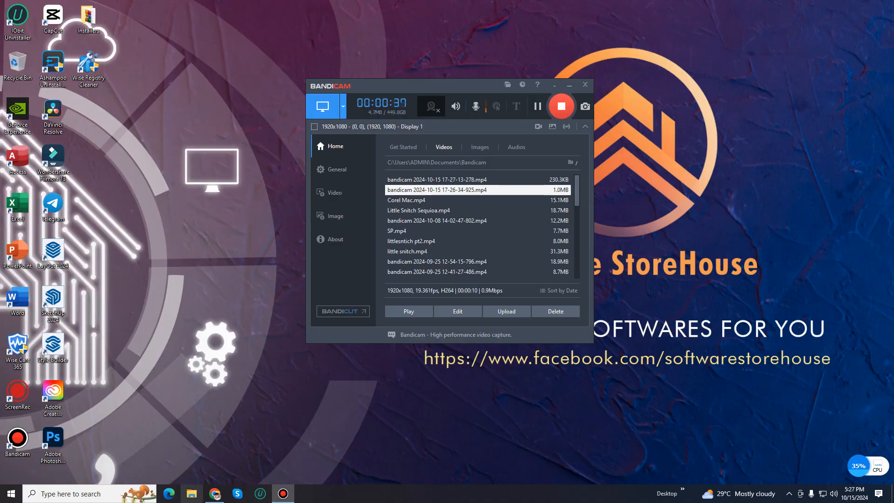
# - Run AdobeCreativeCloudCleanerTool.exe from the Downloads folder as administrator
pyautogui.click(191, 493)
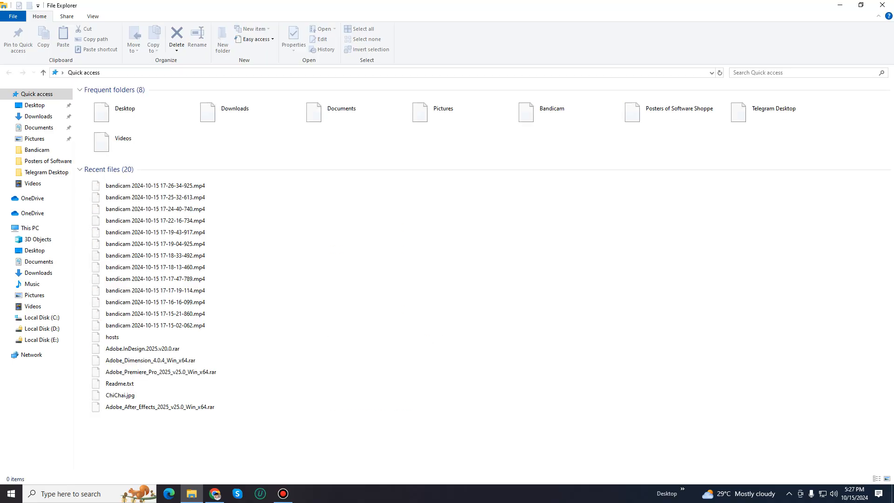
pyautogui.click(39, 116)
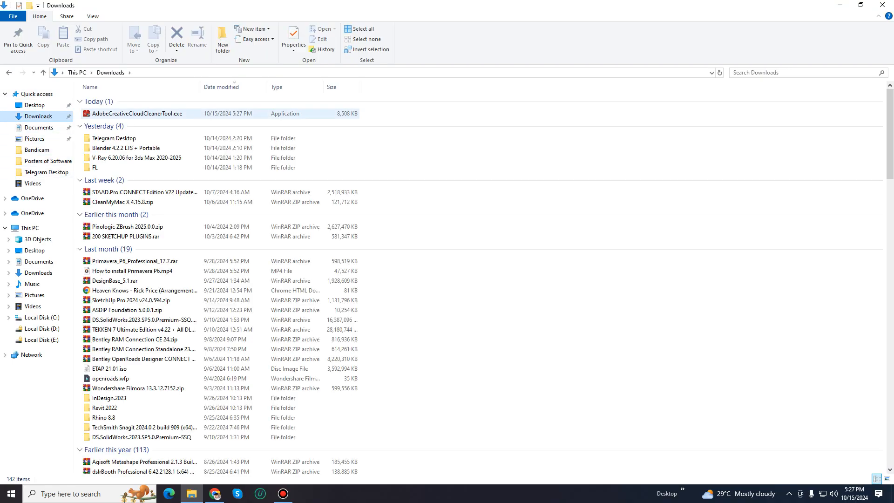
pyautogui.click(137, 113)
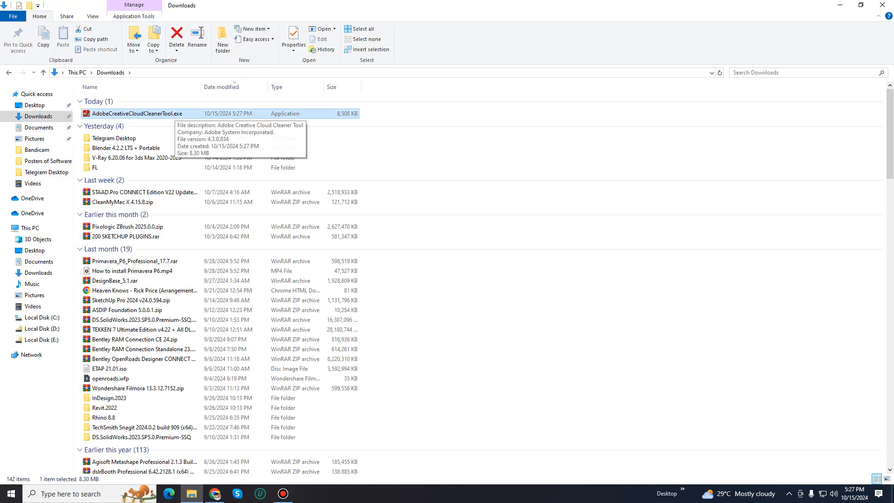
pyautogui.rightClick(175, 113)
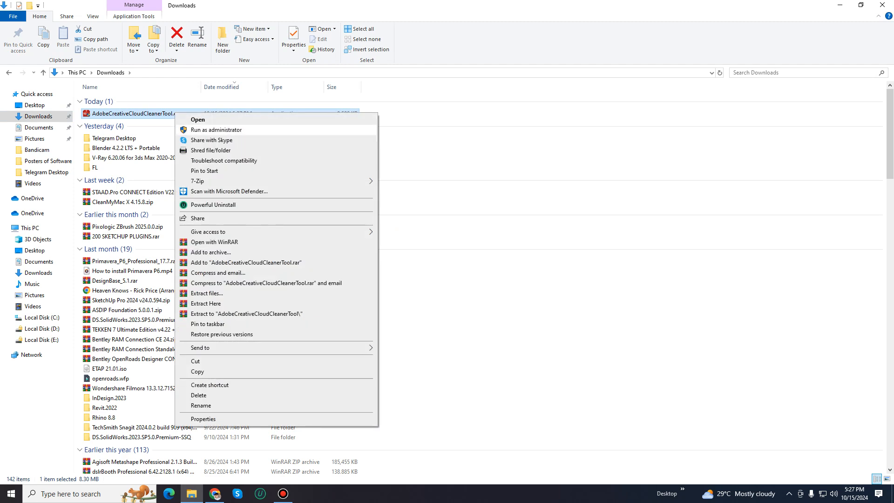
pyautogui.click(216, 130)
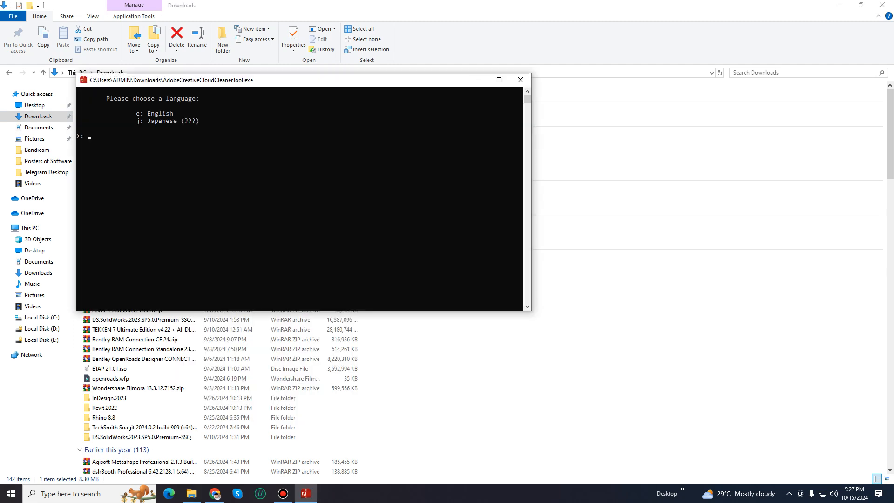
pyautogui.click(283, 493)
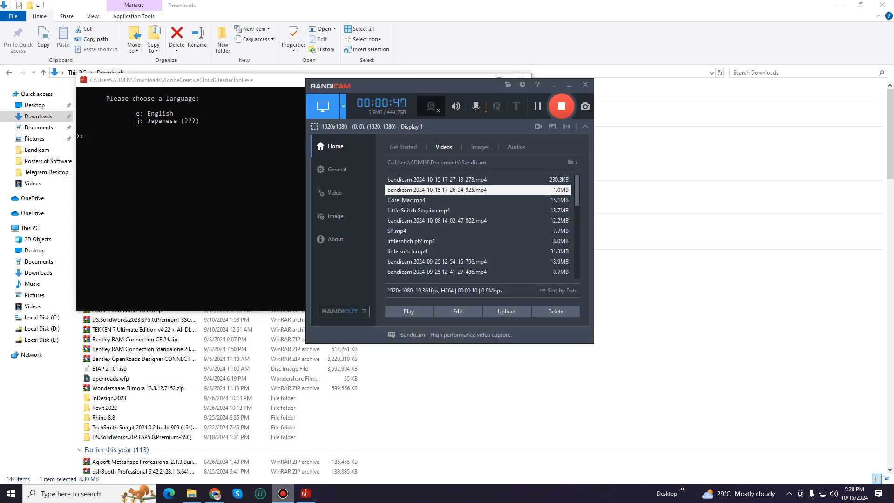
pyautogui.click(283, 494)
# - Choose English as the cleaner tool's language and accept the licence terms
pyautogui.click(164, 142)
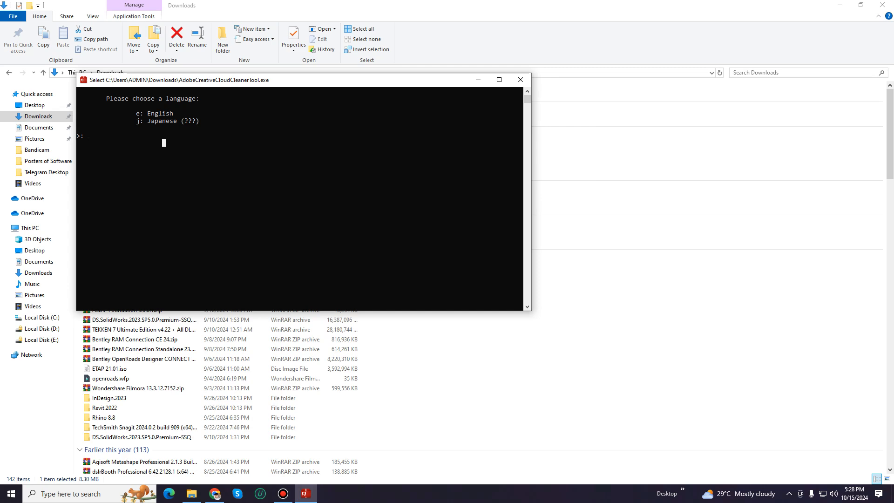
pyautogui.write('e')
pyautogui.press('Return')
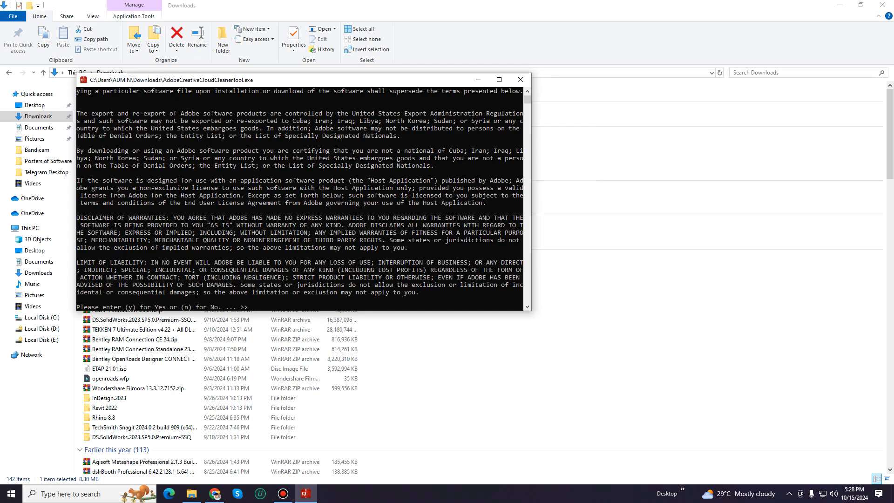
pyautogui.write('y')
pyautogui.press('Return')
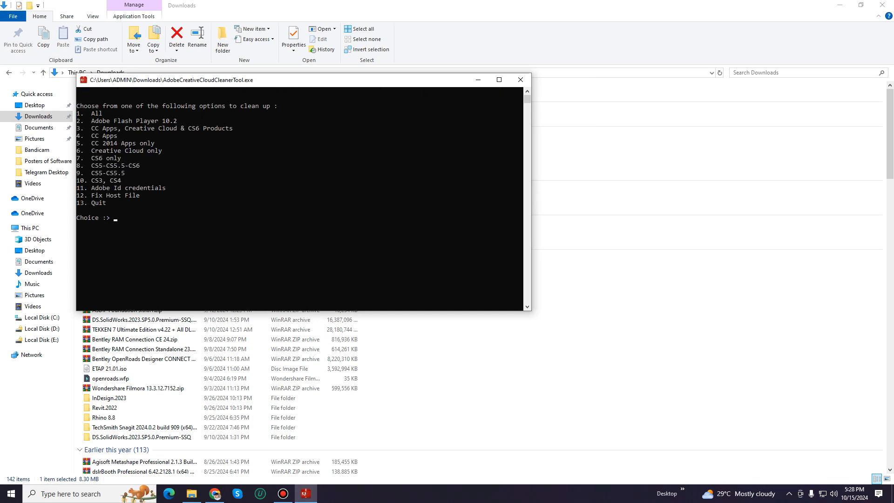
# - Choose option 1, All, as the clean-up category
pyautogui.moveTo(89, 113); pyautogui.dragTo(101, 113)
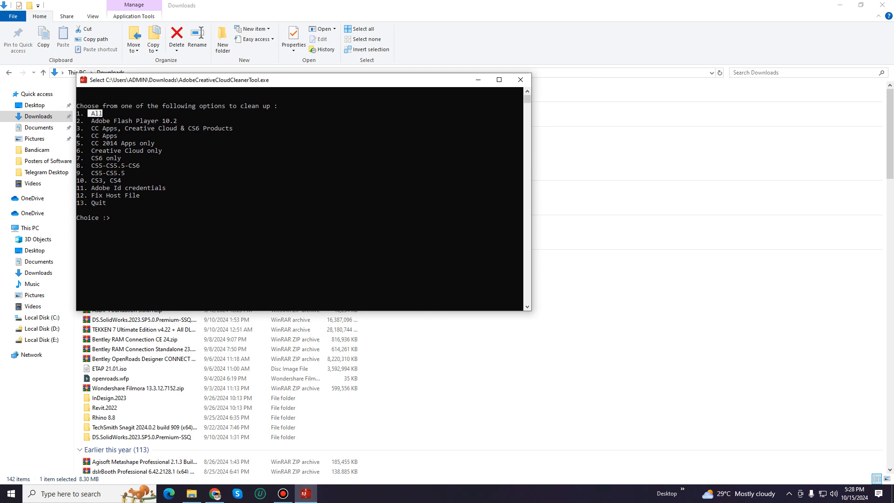
pyautogui.click(130, 217)
pyautogui.write('1')
pyautogui.press('Return')
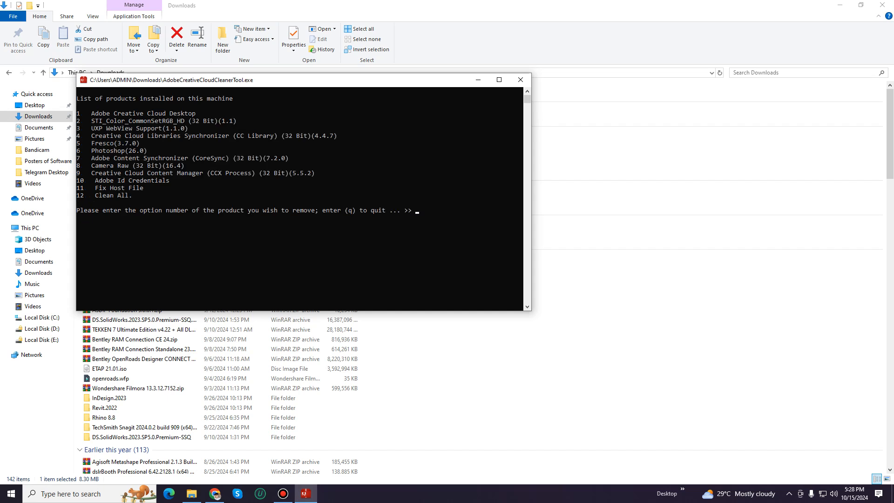
# - Select option 12, Clean All, and confirm removal of all listed Adobe products and associated files
pyautogui.moveTo(77, 195); pyautogui.dragTo(133, 195)
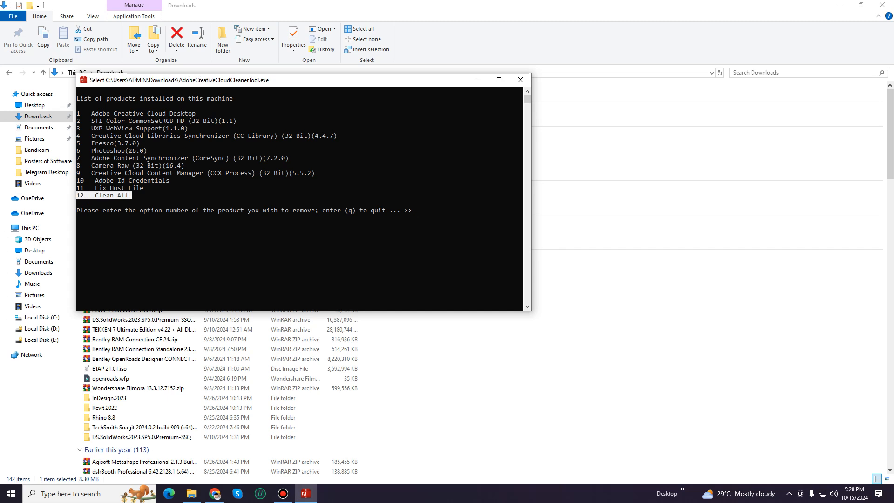
pyautogui.write('12')
pyautogui.press('Return')
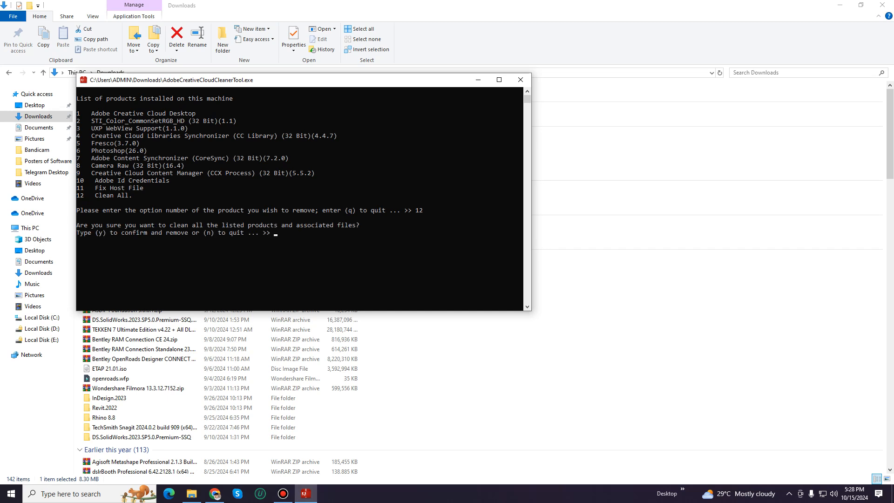
pyautogui.write('y')
pyautogui.press('Return')
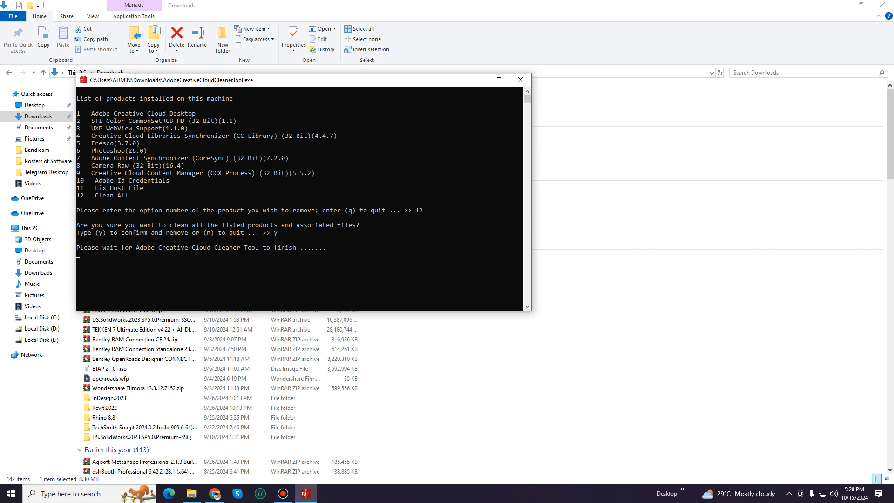
pyautogui.press('Return')
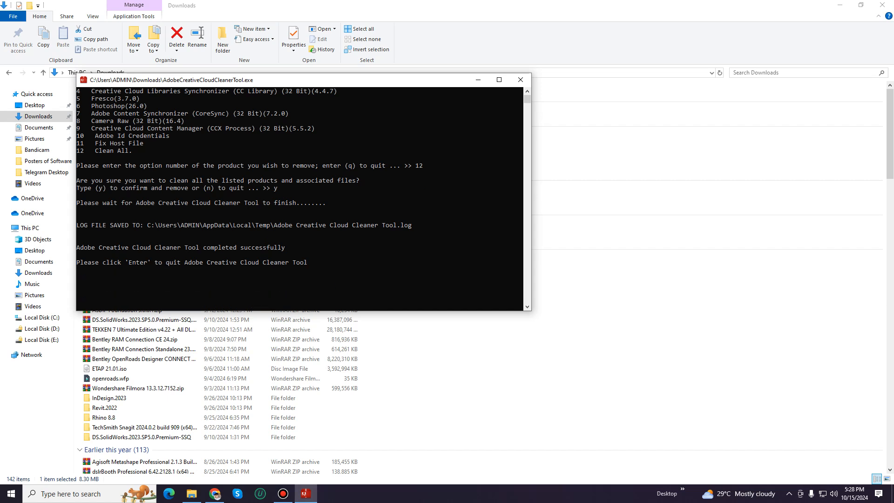
# - Quit the finished cleaner tool and close the Downloads folder window
pyautogui.moveTo(208, 247); pyautogui.dragTo(294, 239)
pyautogui.click(276, 247)
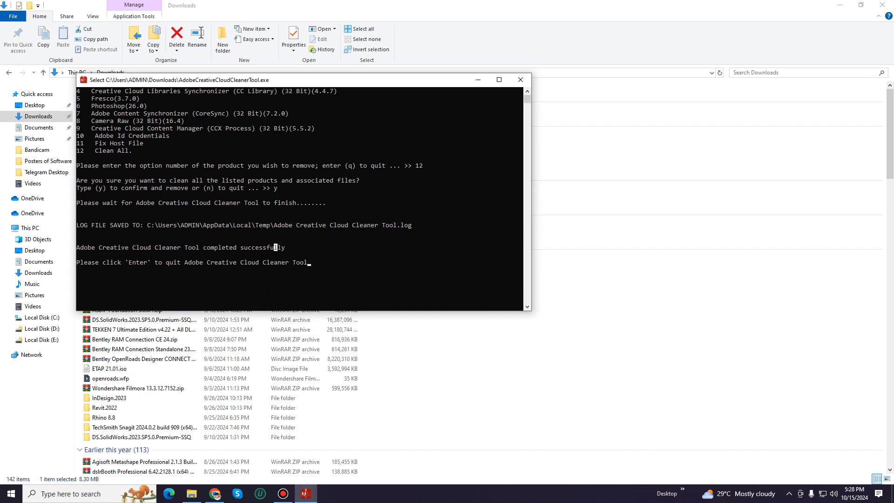
pyautogui.press('Return')
pyautogui.click(323, 269)
pyautogui.press('Return')
pyautogui.press('Return')
pyautogui.click(882, 4)
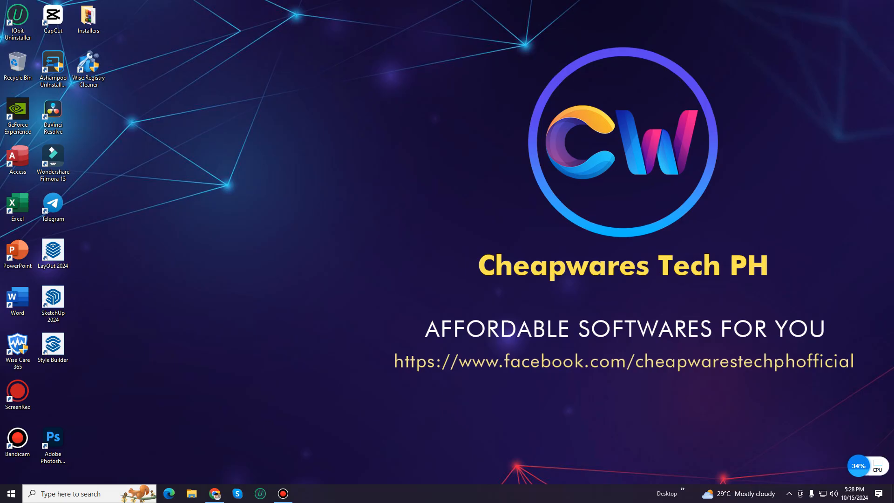
# - Open Control Panel and go to the list of installed programs
pyautogui.click(75, 493)
pyautogui.write('cont')
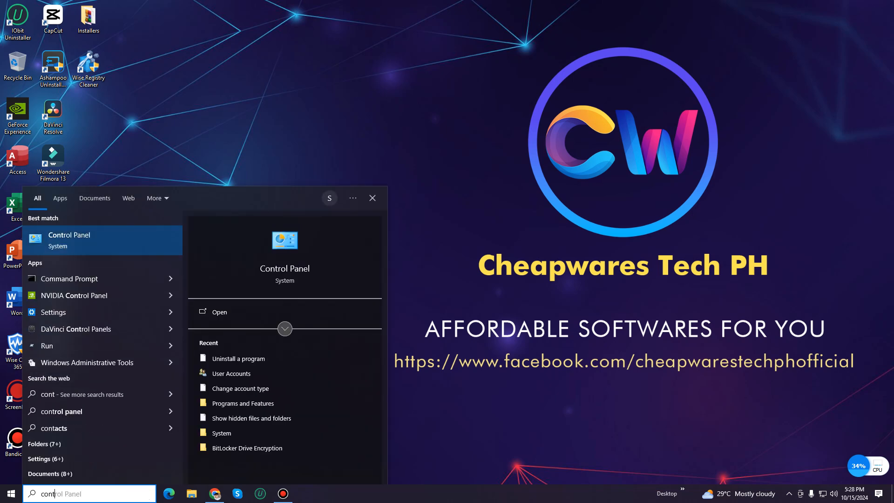
pyautogui.press('Return')
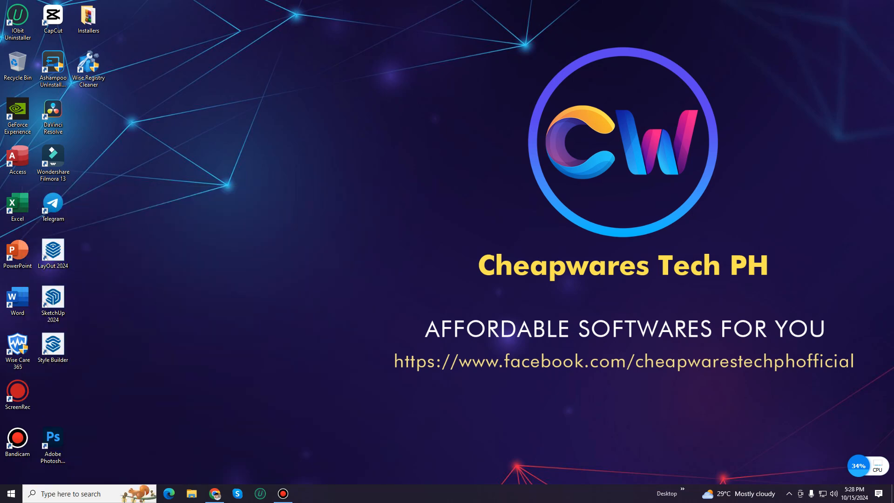
pyautogui.click(336, 168)
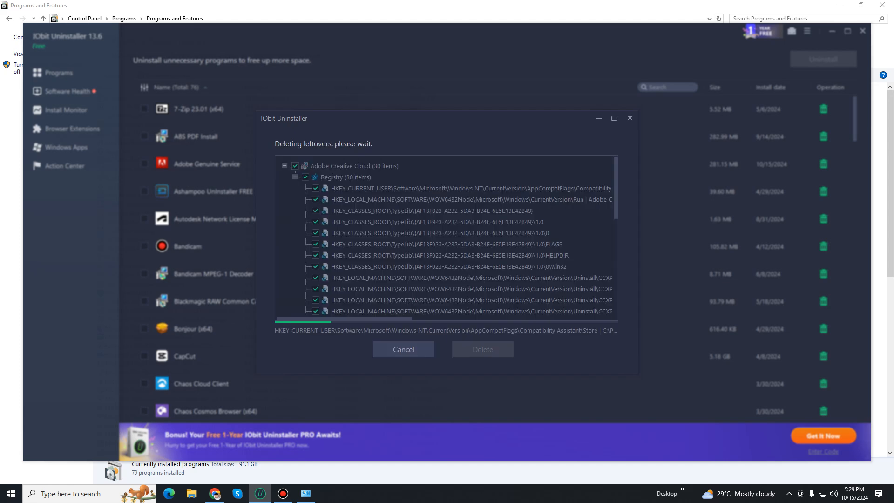
# - Close IObit Uninstaller's leftover removal dialog and its main window to return to Programs and Features
pyautogui.hotkey('alt', 'Tab')
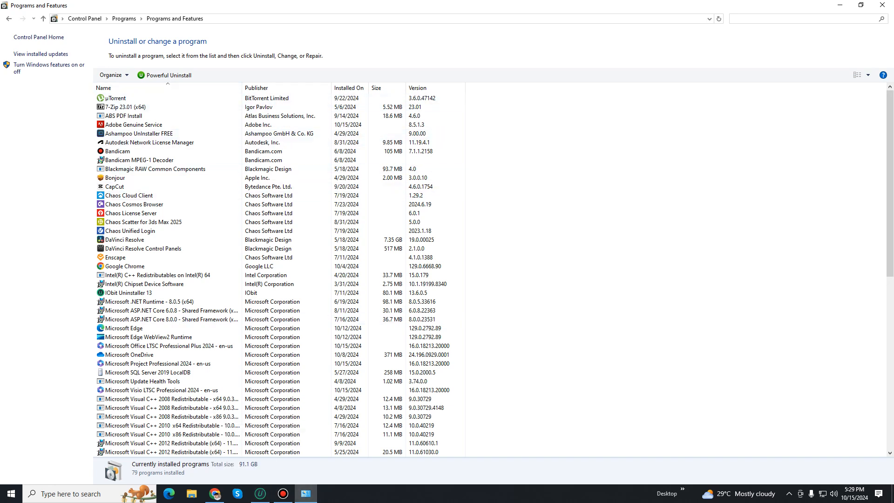
pyautogui.click(283, 494)
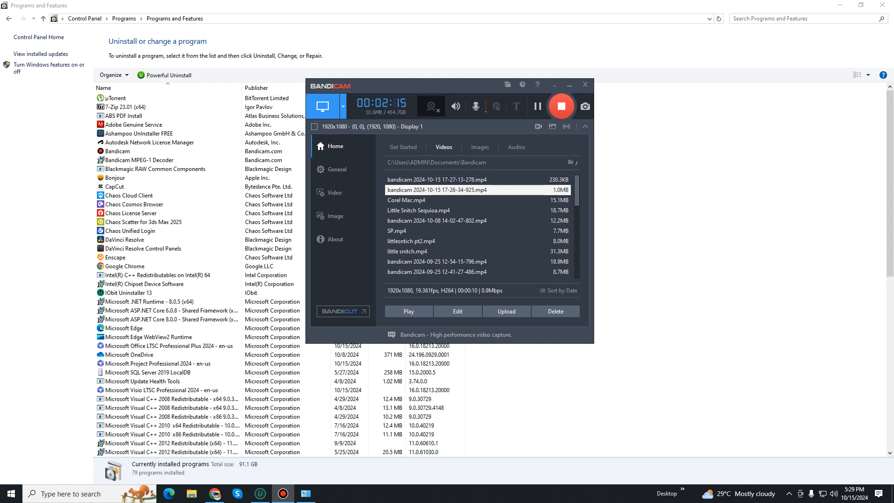
pyautogui.click(569, 85)
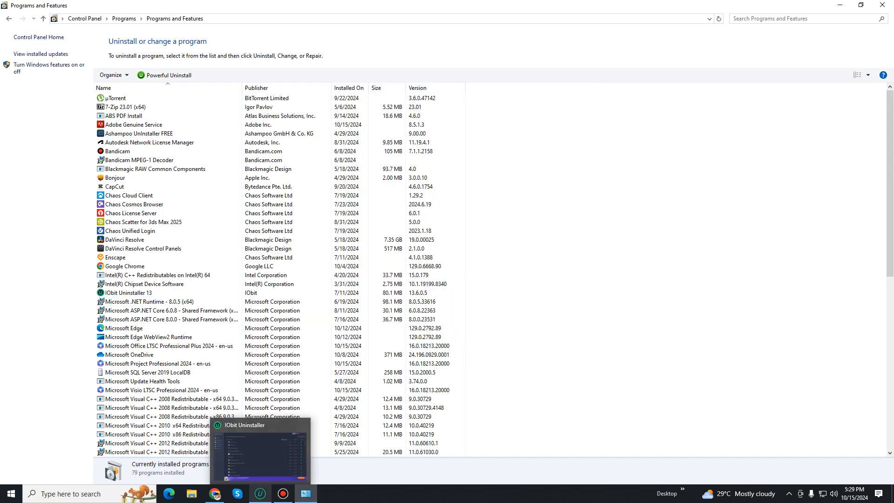
pyautogui.click(260, 493)
pyautogui.click(629, 118)
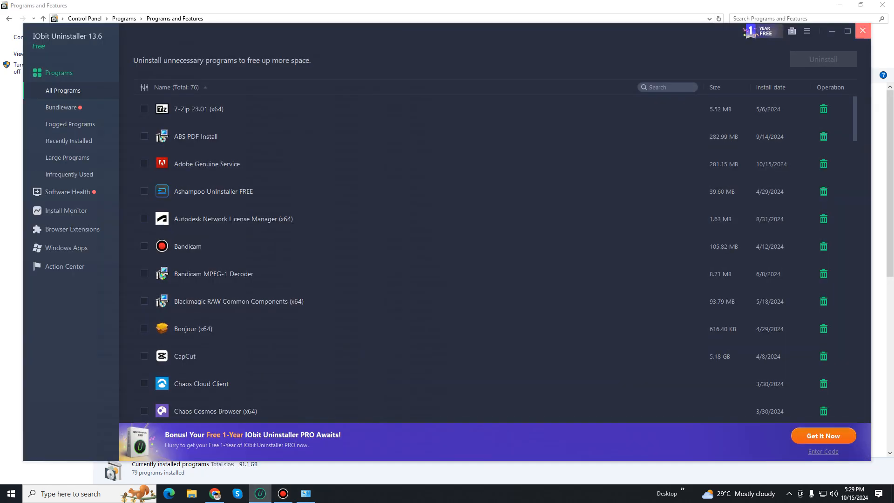
pyautogui.click(862, 31)
# - Uninstall Adobe Genuine Service from the installed programs list, confirm its removal and refresh the desktop
pyautogui.click(134, 125)
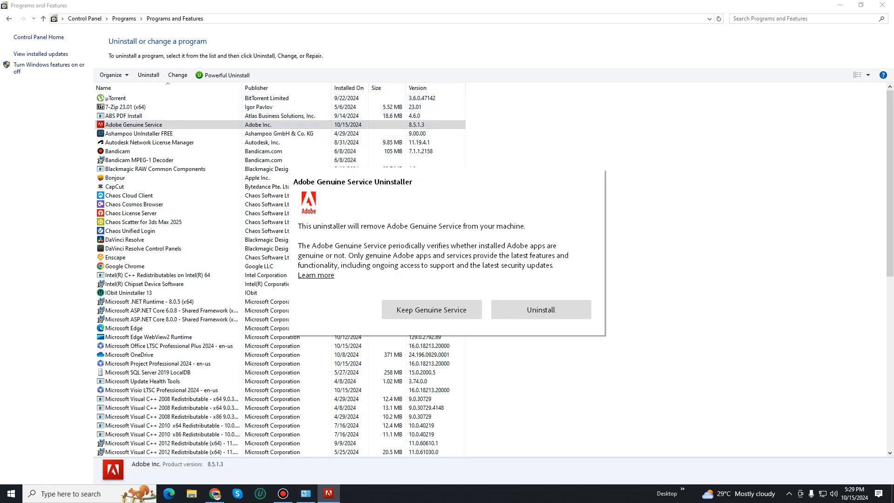
pyautogui.click(541, 309)
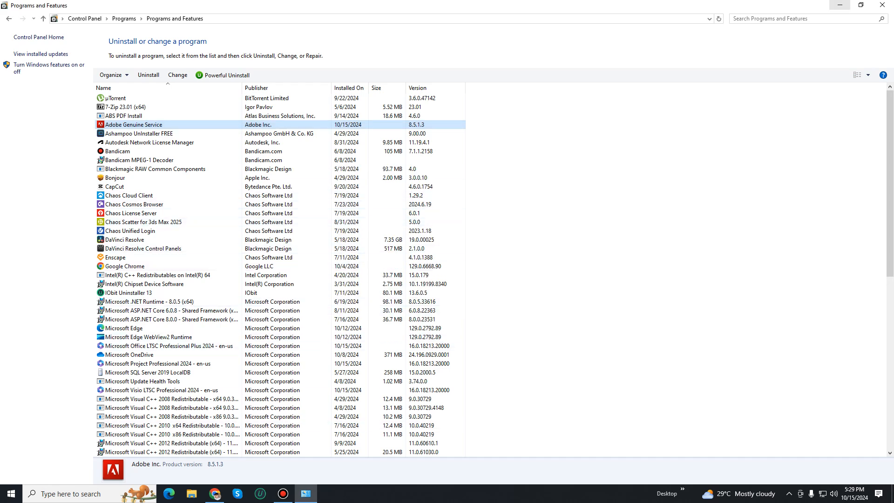
pyautogui.click(840, 5)
pyautogui.rightClick(450, 119)
pyautogui.click(476, 146)
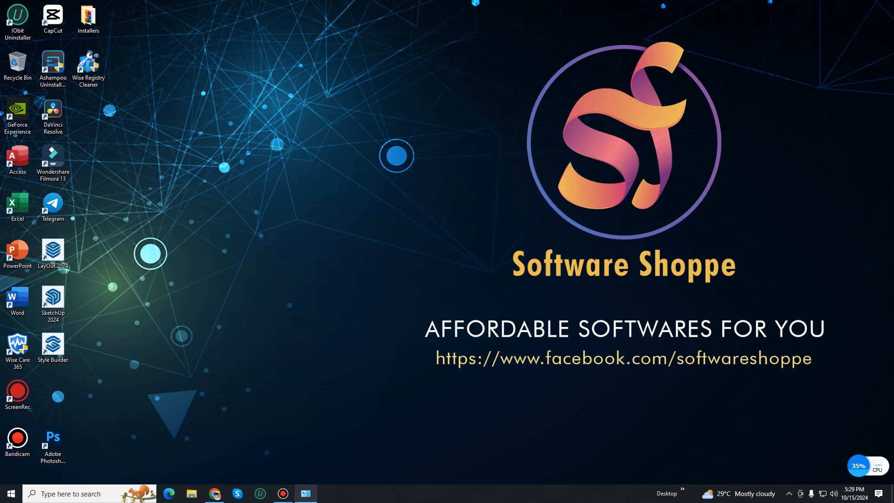
# - Try to uninstall Adobe Genuine Service again from the installed programs list and dismiss the notice
pyautogui.click(306, 493)
pyautogui.doubleClick(158, 124)
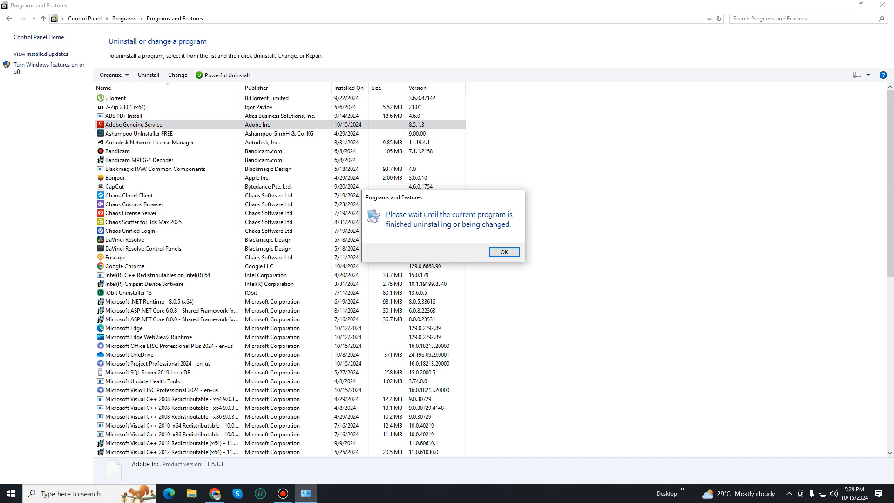
pyautogui.click(504, 252)
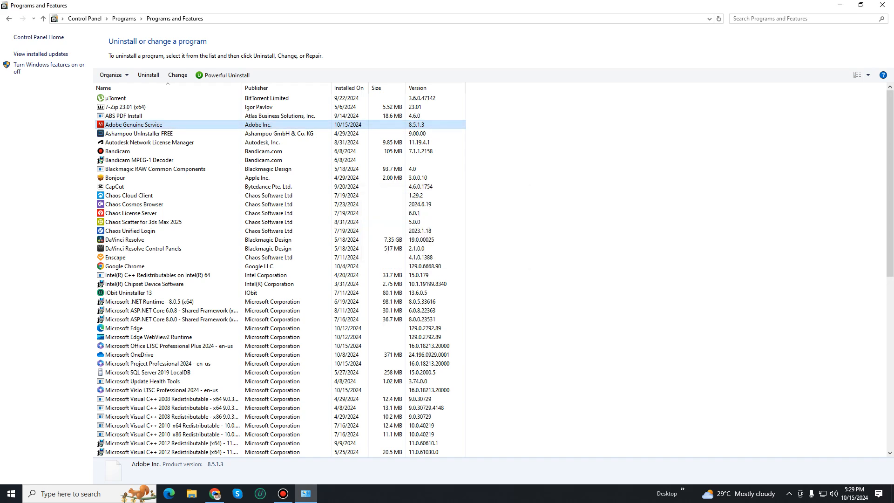
pyautogui.click(839, 5)
pyautogui.rightClick(316, 131)
pyautogui.click(335, 158)
pyautogui.rightClick(265, 115)
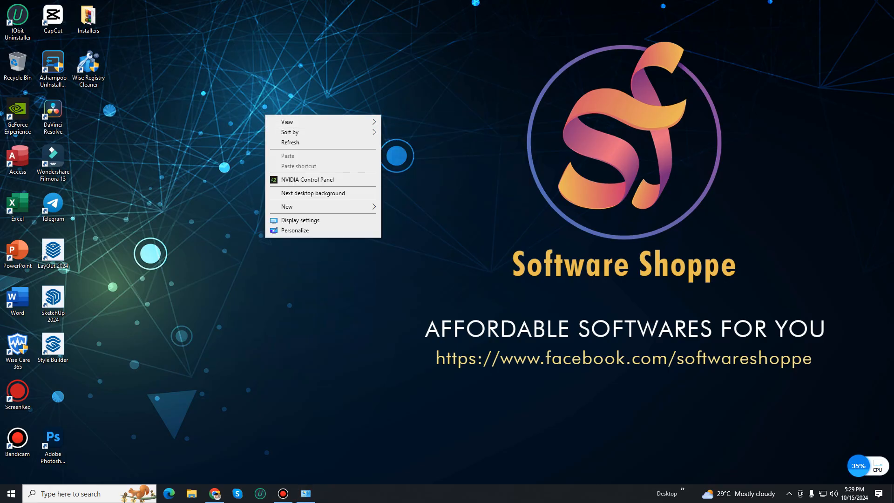
pyautogui.click(290, 142)
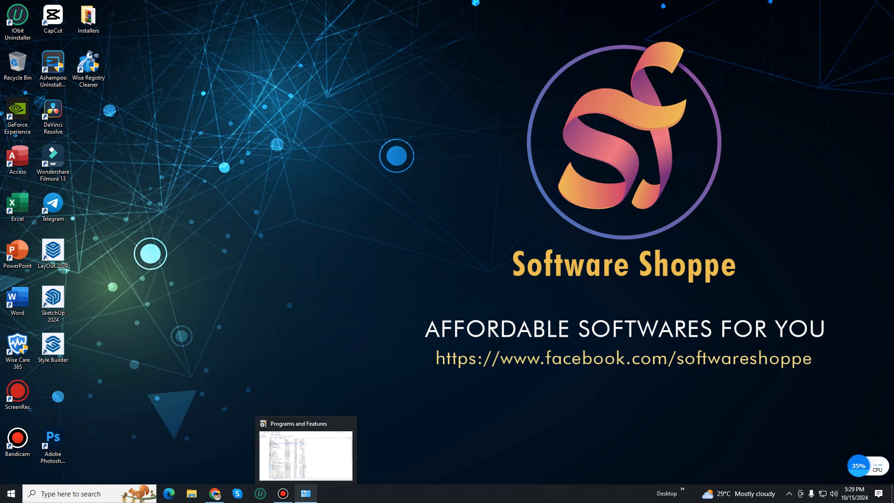
# - Search the installed programs for "adobe" and remove UXP WebView Support from the Programs and Features list
pyautogui.click(305, 493)
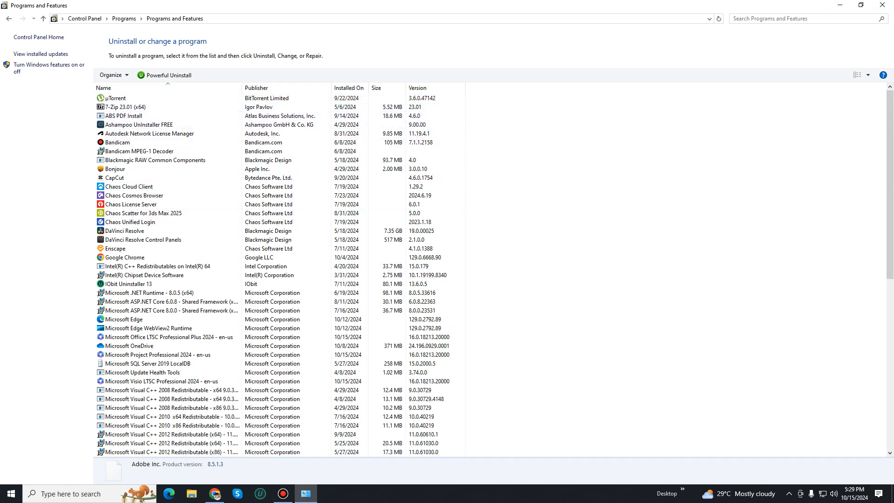
pyautogui.click(791, 19)
pyautogui.write('adobe')
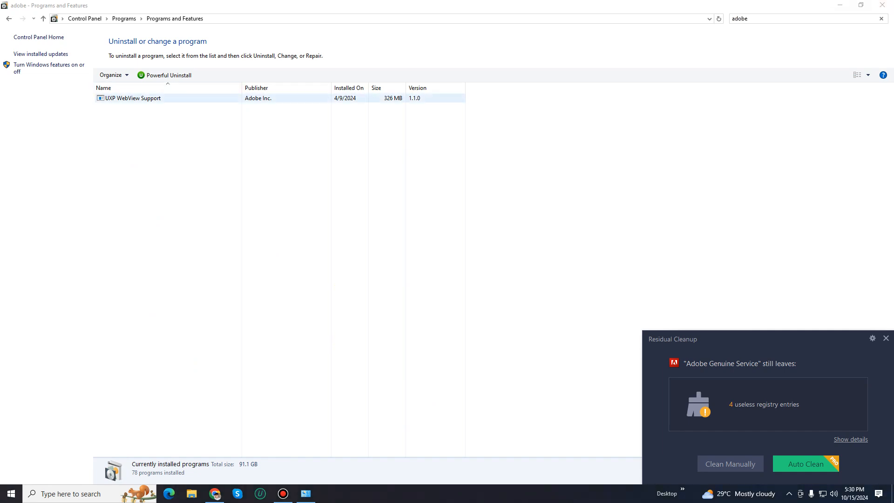
pyautogui.doubleClick(139, 98)
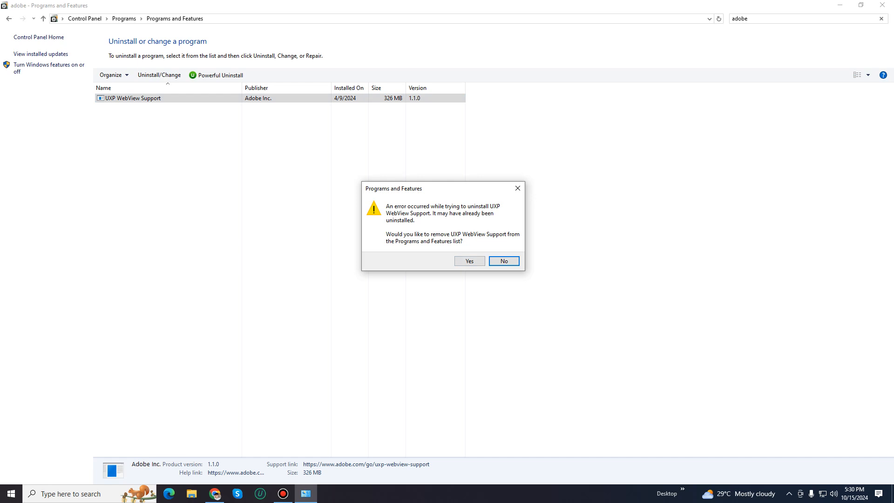
pyautogui.click(469, 261)
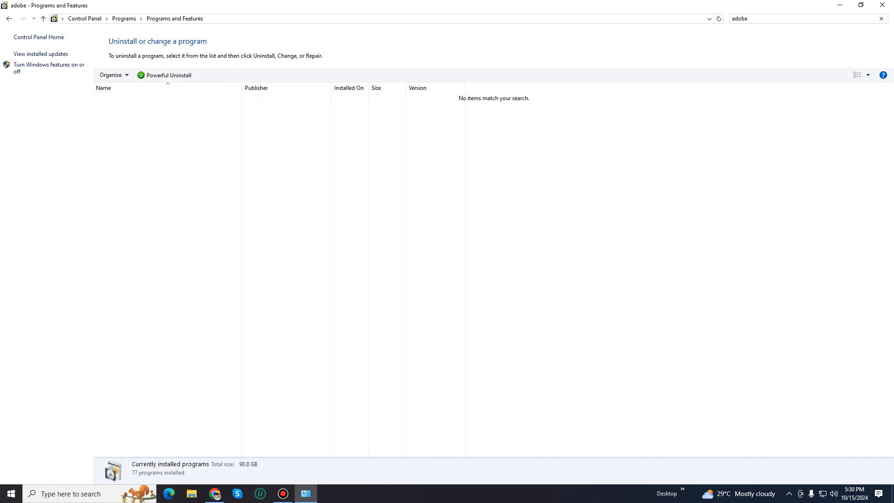
# - Close Programs and Features and manually clean the leftover Adobe Genuine Service registry entries with IObit Uninstaller
pyautogui.click(748, 19)
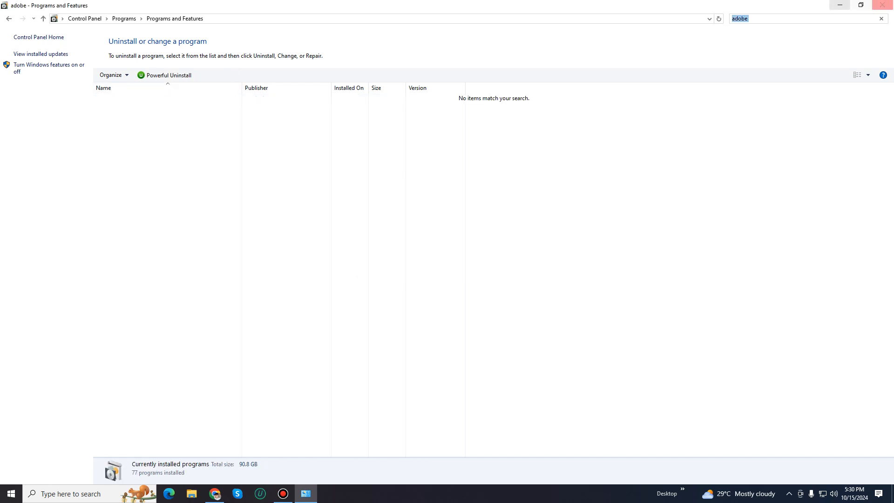
pyautogui.click(882, 5)
pyautogui.click(730, 464)
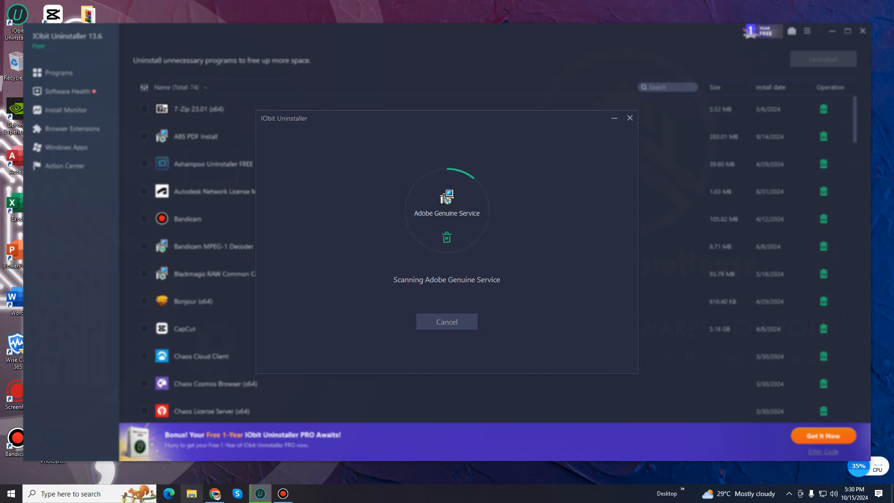
pyautogui.click(191, 493)
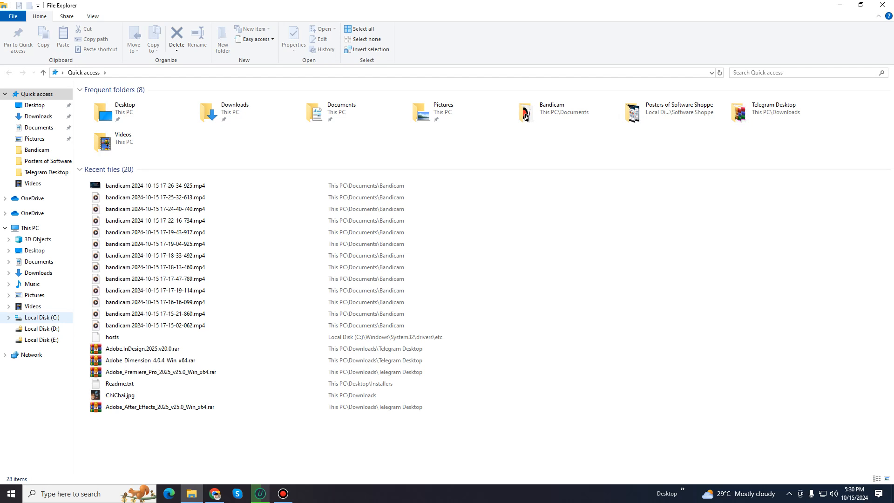
pyautogui.click(42, 317)
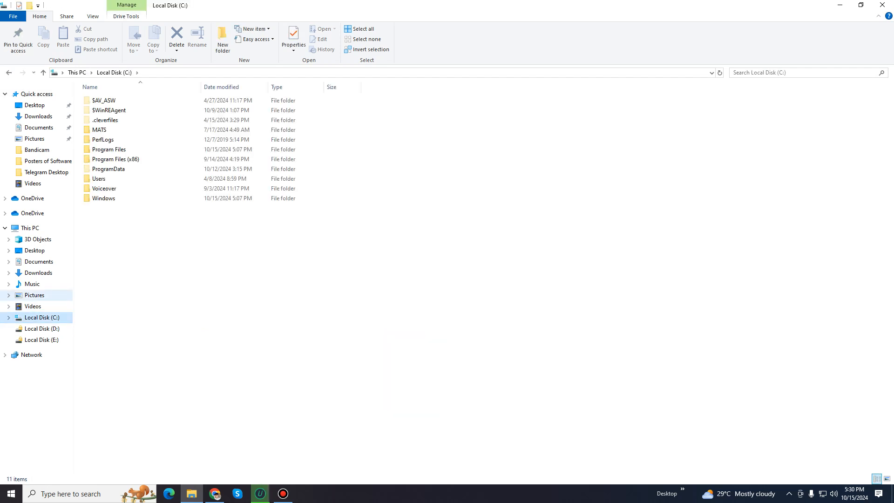
pyautogui.click(260, 493)
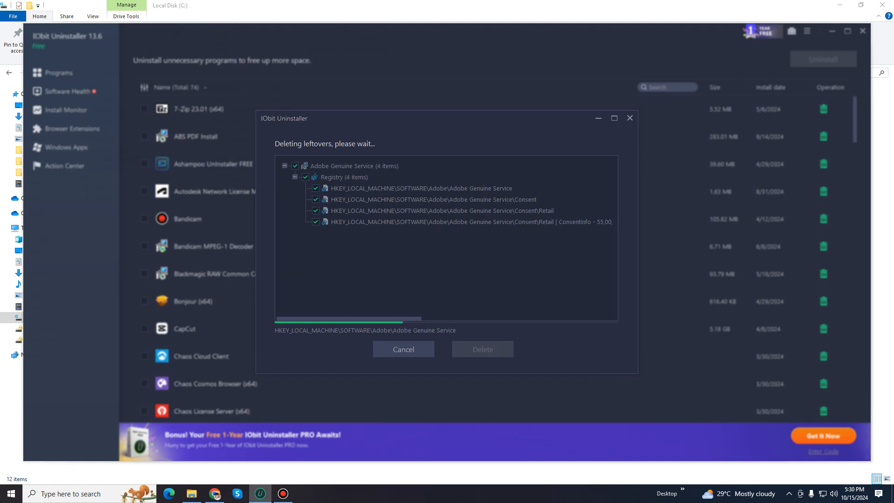
# - In File Explorer, permanently delete the Adobe folder from Program Files on Local Disk (C:), granting administrator permission
pyautogui.click(192, 493)
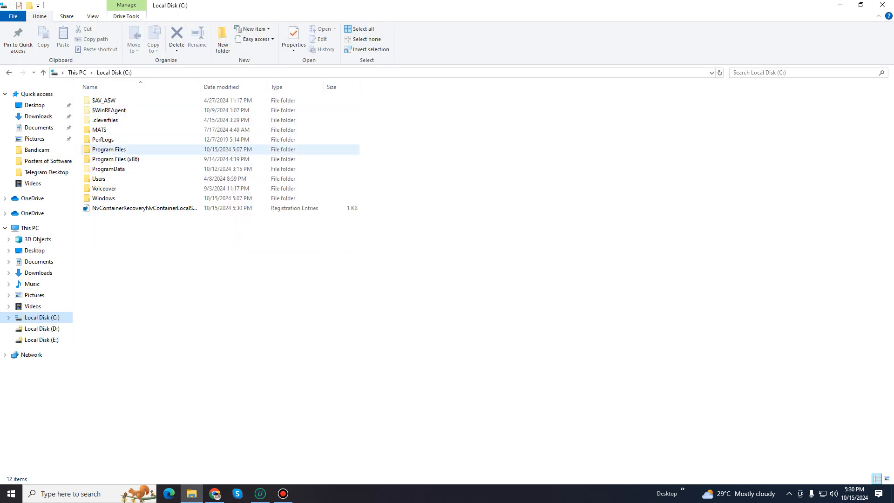
pyautogui.doubleClick(109, 149)
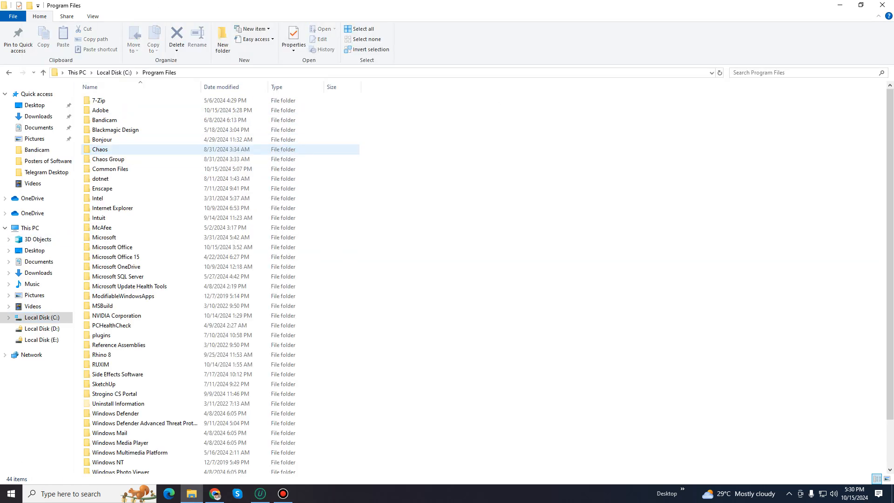
pyautogui.click(105, 110)
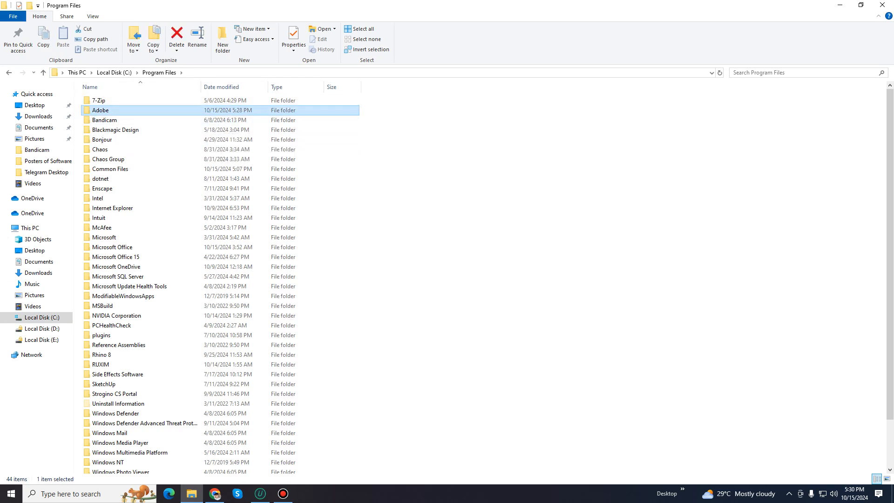
pyautogui.hotkey('shift', 'Delete')
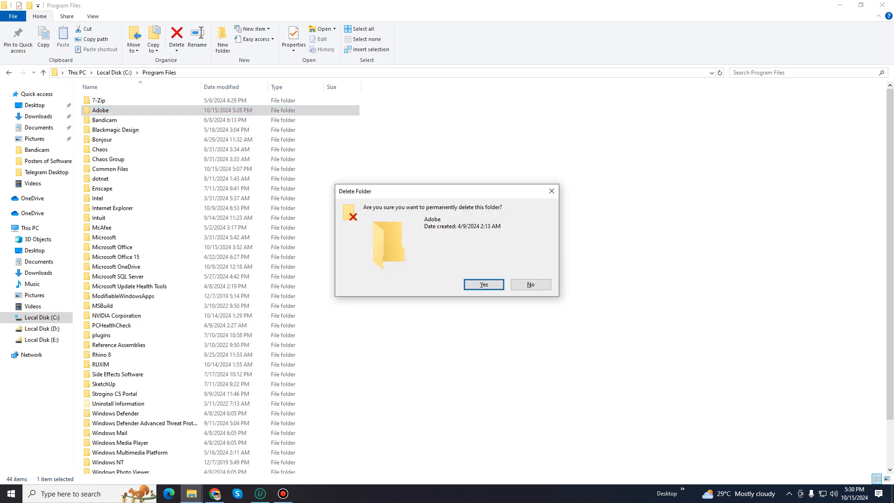
pyautogui.press('Return')
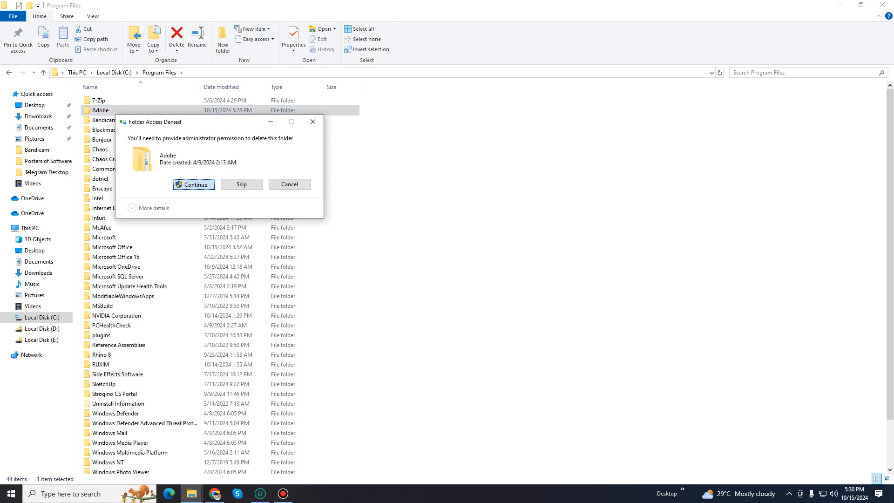
pyautogui.press('Return')
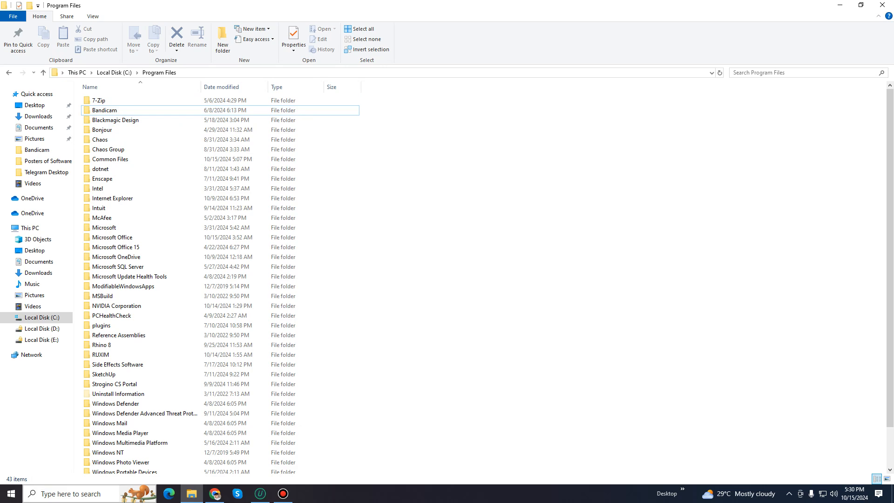
# - Open Task Manager, look through the running processes for Adobe items and the Windows Explorer options, and close it
pyautogui.press('super+s')
pyautogui.write('t')
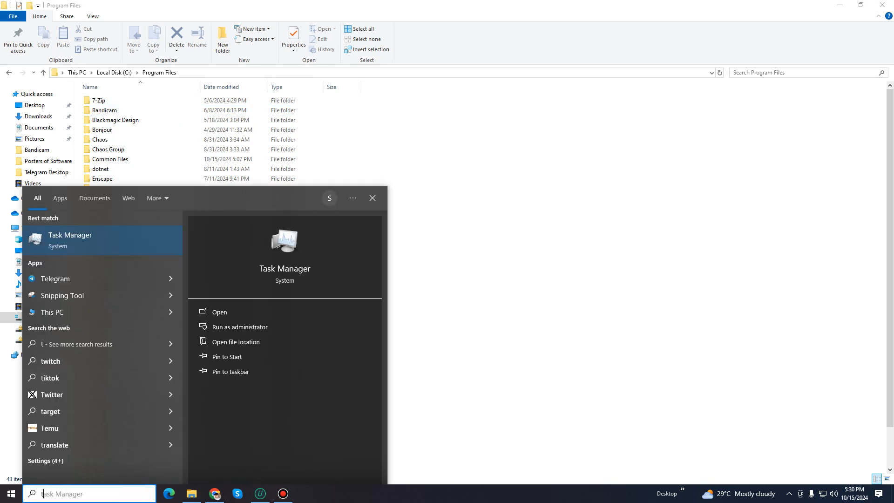
pyautogui.press('Return')
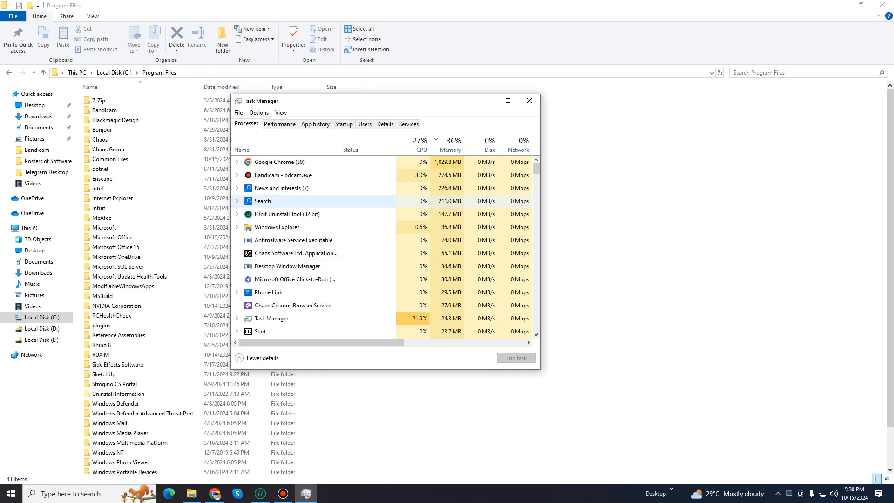
pyautogui.scroll(-2, 316, 300)
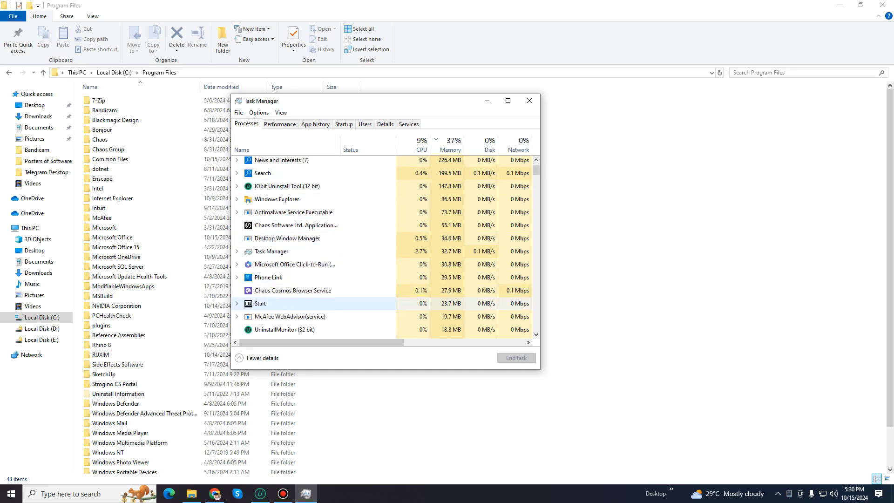
pyautogui.scroll(2, 317, 293)
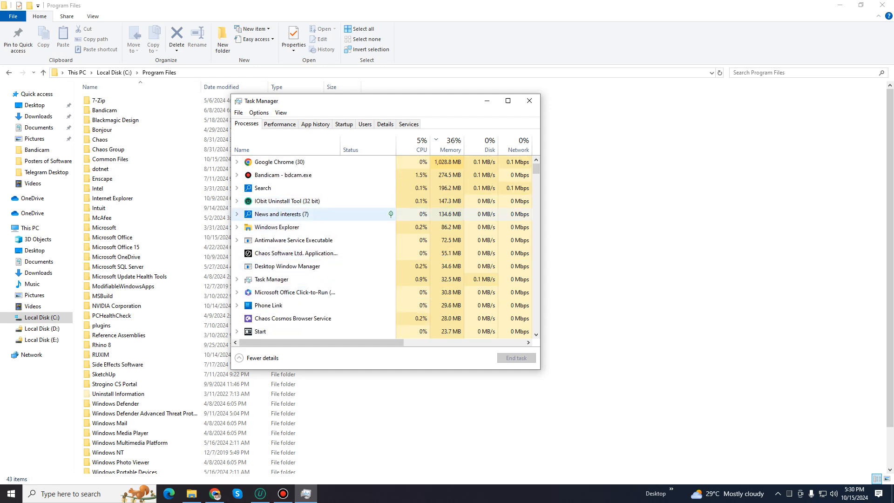
pyautogui.rightClick(272, 227)
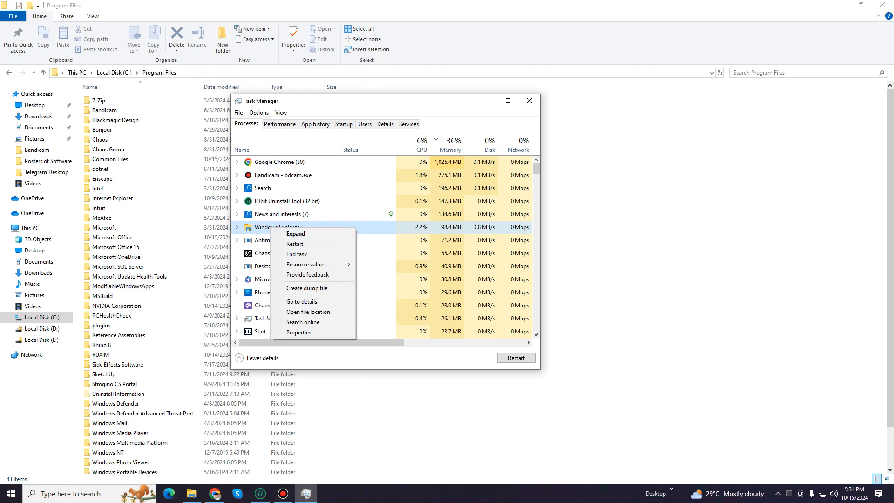
pyautogui.click(529, 101)
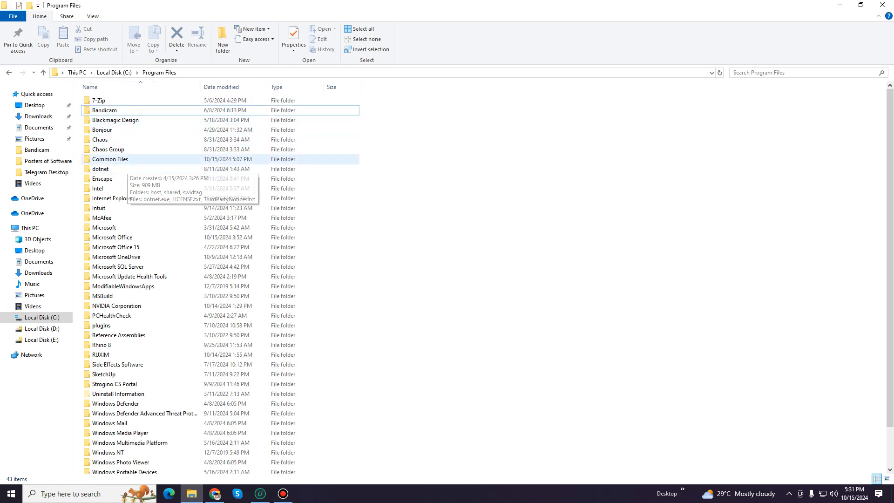
# - Permanently delete the Adobe folder inside Common Files under Program Files, granting administrator permission
pyautogui.doubleClick(110, 159)
pyautogui.click(110, 100)
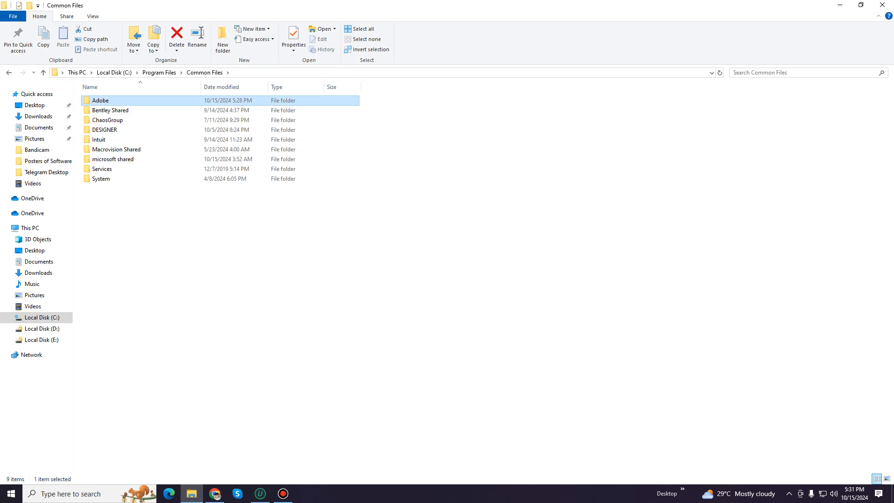
pyautogui.hotkey('shift', 'Delete')
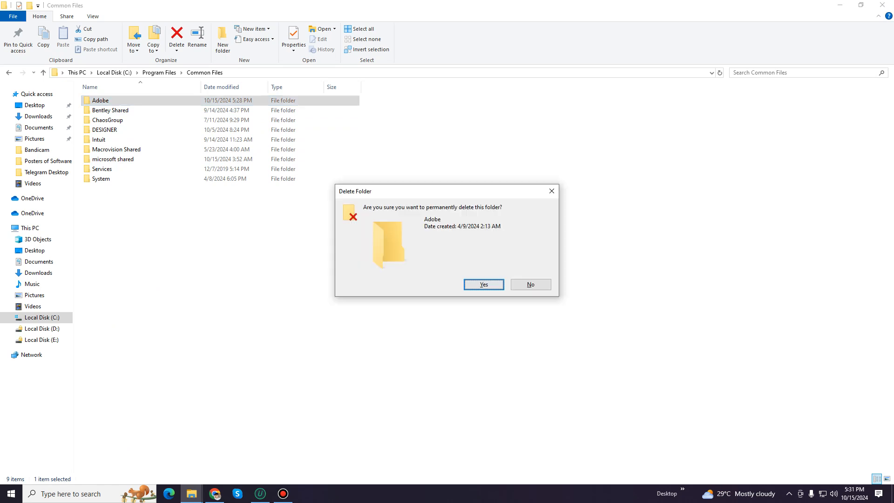
pyautogui.press('Return')
pyautogui.press('Return')
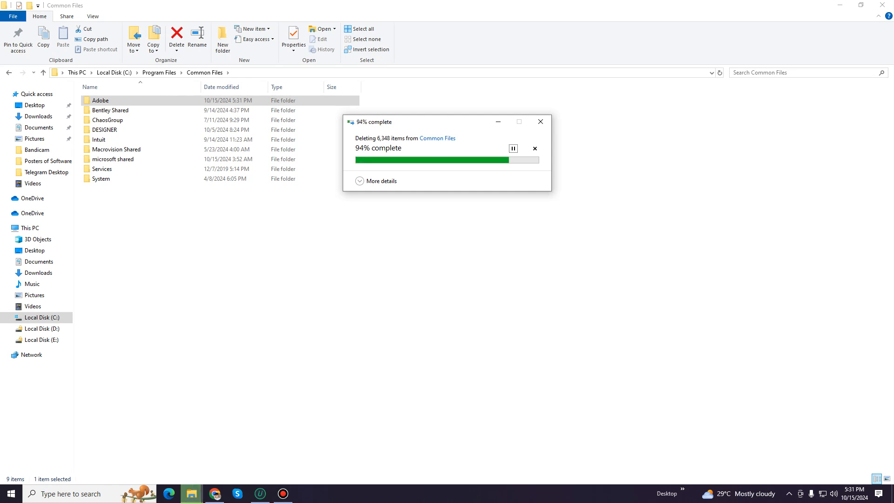
# - Permanently delete the Adobe folder from Program Files (x86) on Local Disk (C:), granting administrator permission
pyautogui.click(42, 317)
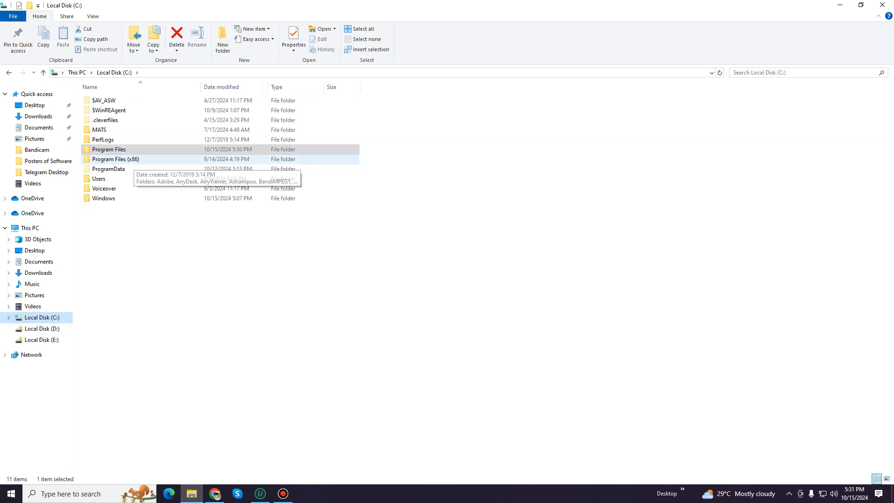
pyautogui.doubleClick(111, 159)
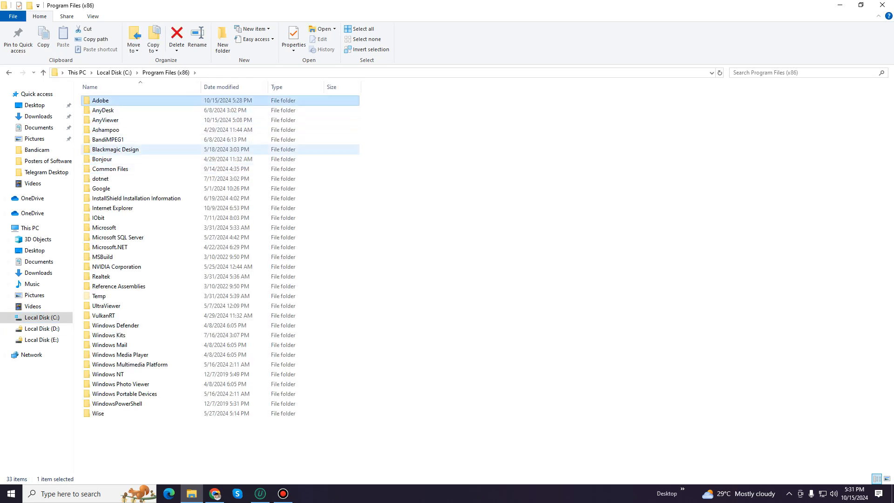
pyautogui.hotkey('shift', 'Delete')
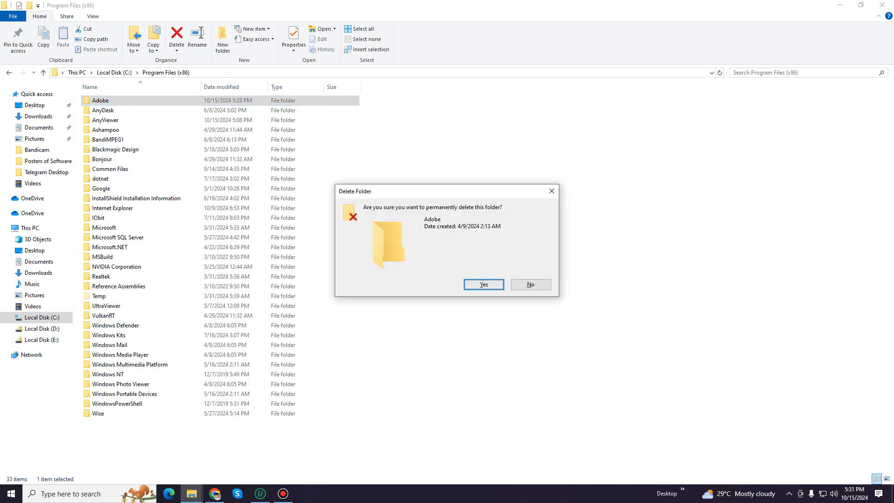
pyautogui.press('Return')
pyautogui.press('Return')
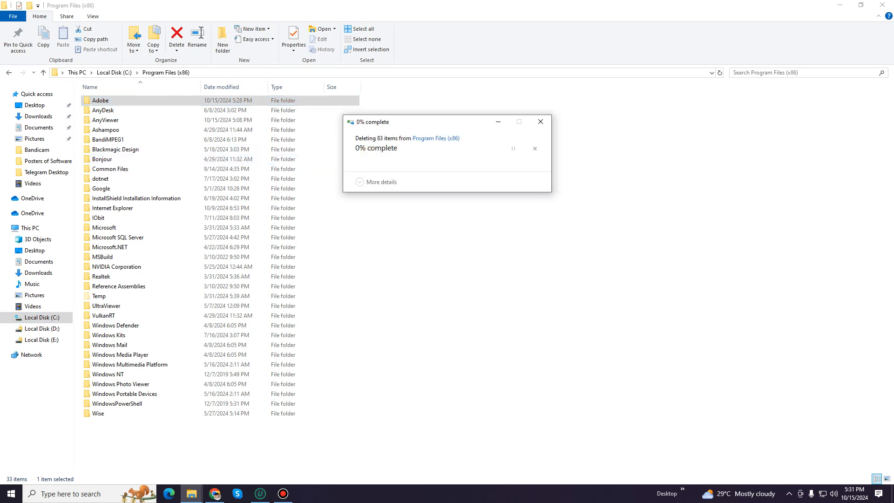
# - Permanently delete the Adobe folder inside Common Files under Program Files (x86), granting administrator permission and skipping all files in use
pyautogui.doubleClick(111, 158)
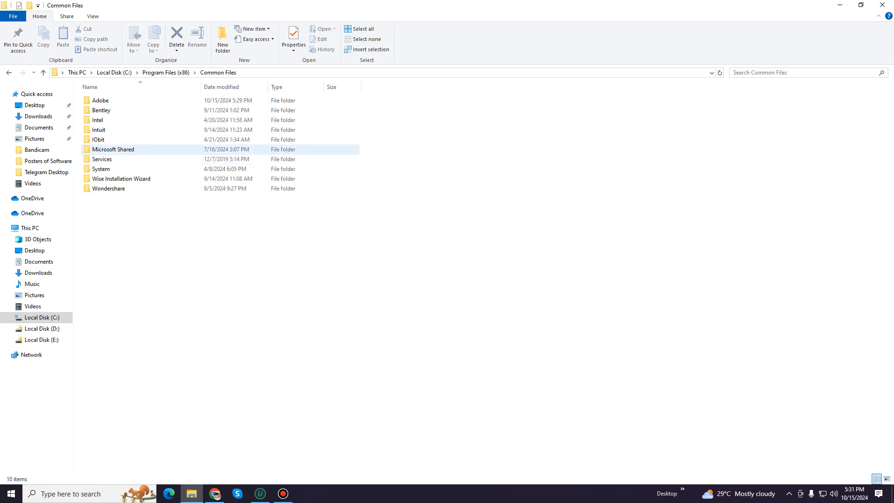
pyautogui.click(111, 100)
pyautogui.hotkey('shift', 'Delete')
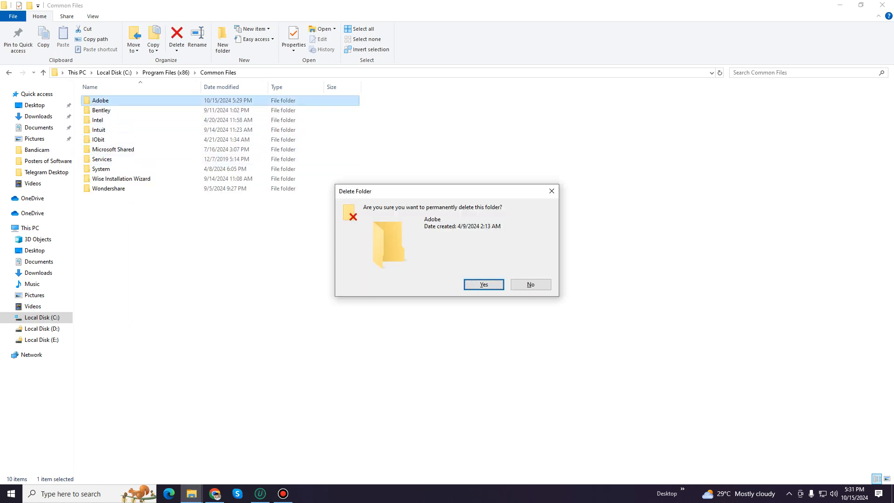
pyautogui.press('Return')
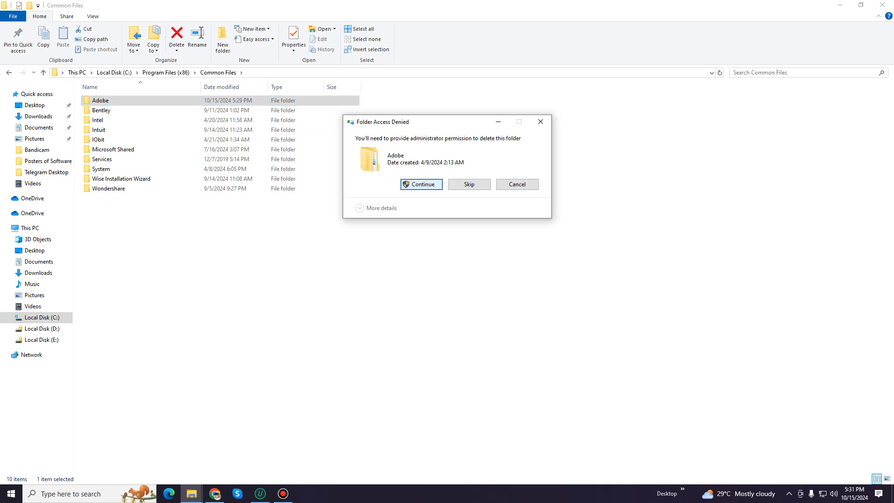
pyautogui.press('Return')
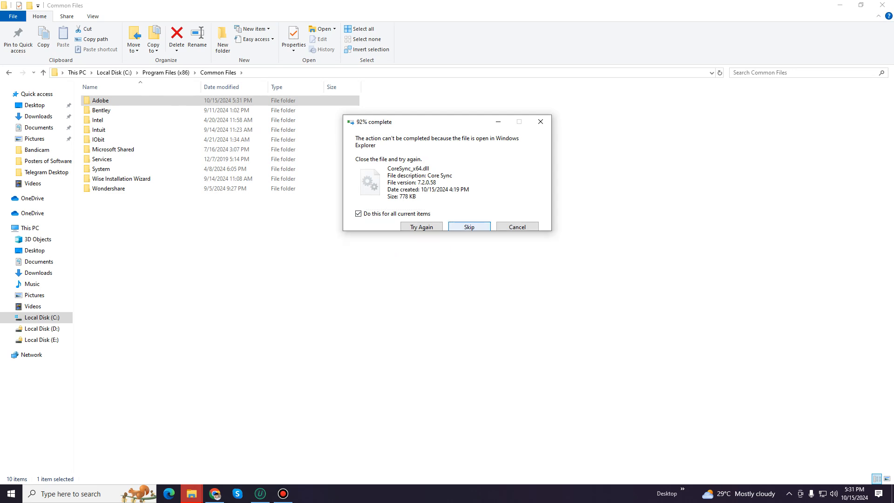
pyautogui.click(469, 227)
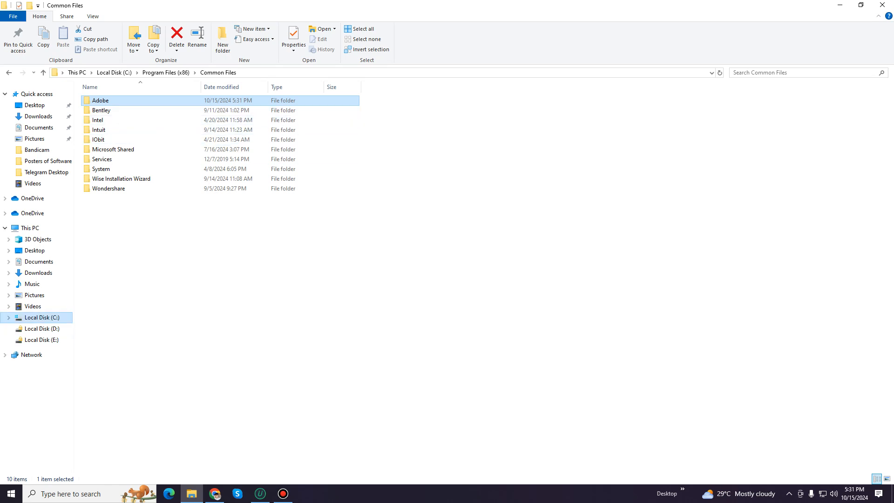
# - Permanently delete the Adobe folder from ProgramData on Local Disk (C:), granting administrator permission for all current items
pyautogui.click(42, 317)
pyautogui.doubleClick(110, 169)
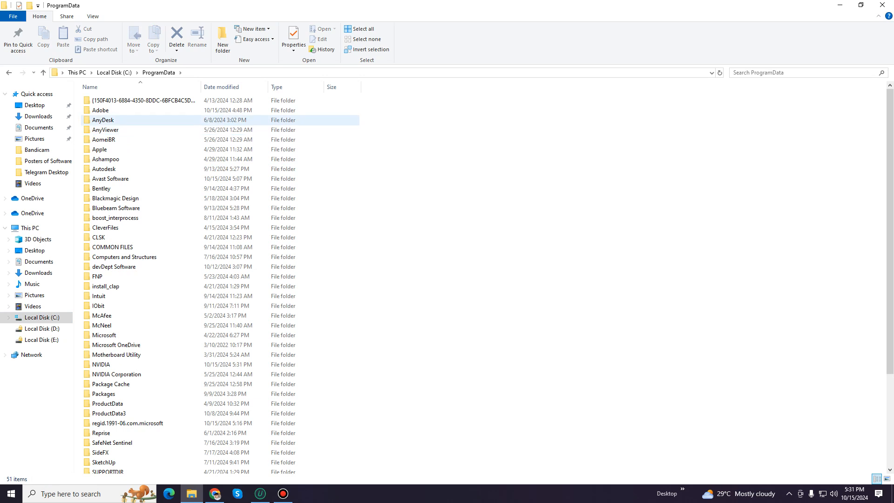
pyautogui.click(110, 111)
pyautogui.hotkey('shift', 'Delete')
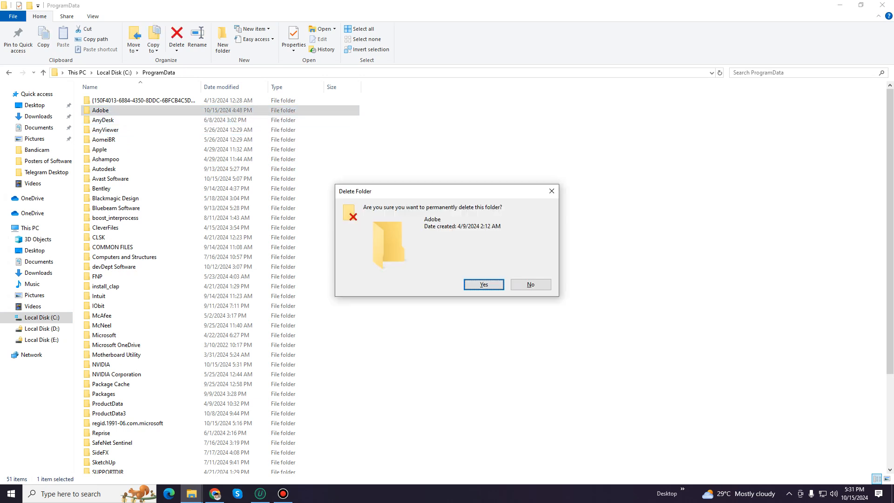
pyautogui.press('Return')
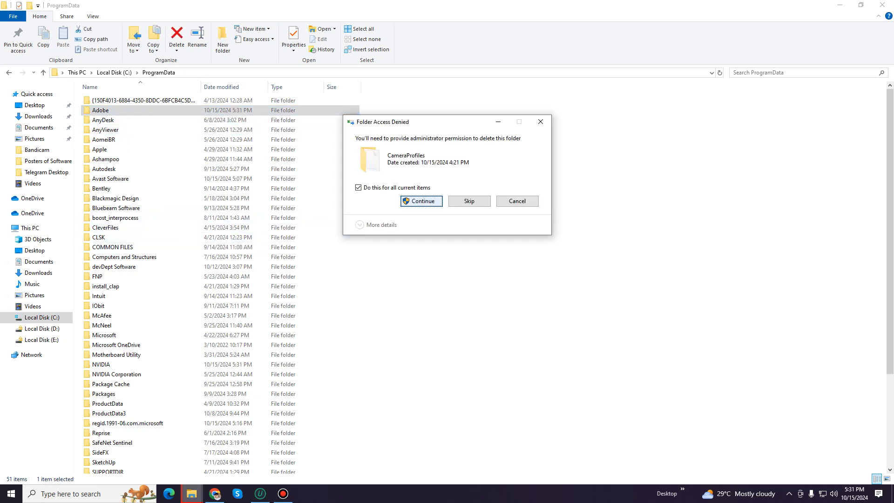
pyautogui.press('Return')
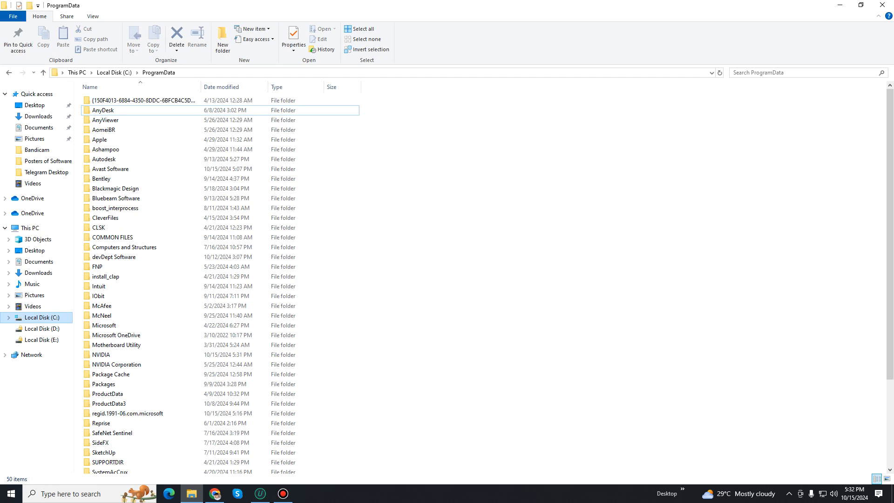
# - Open the ADMIN folder under Users on Local Disk (C:) and make sure hidden items are set to show
pyautogui.click(42, 317)
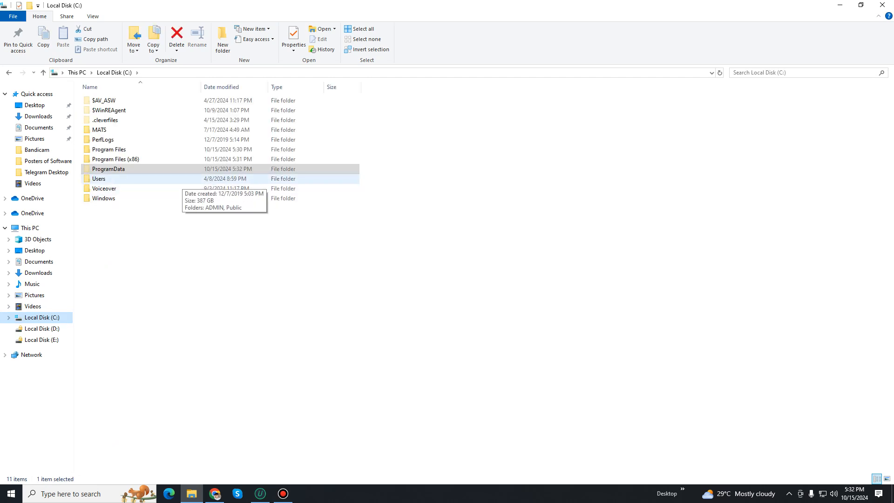
pyautogui.doubleClick(177, 179)
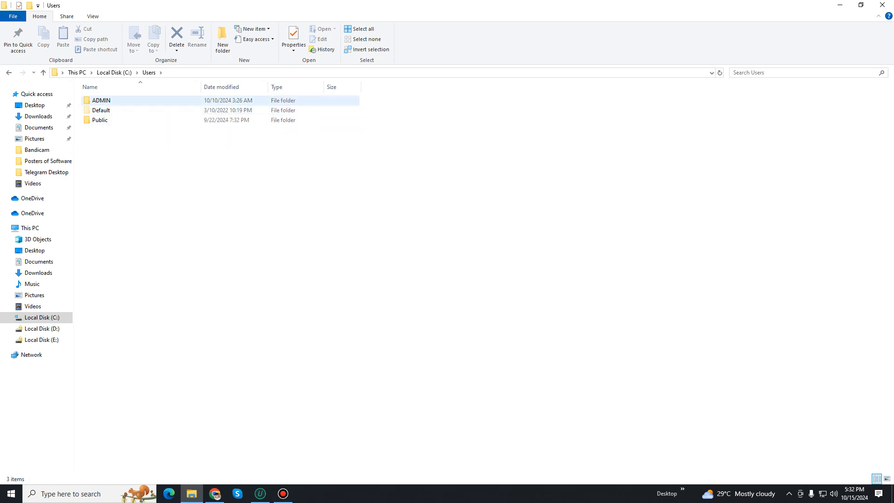
pyautogui.doubleClick(114, 100)
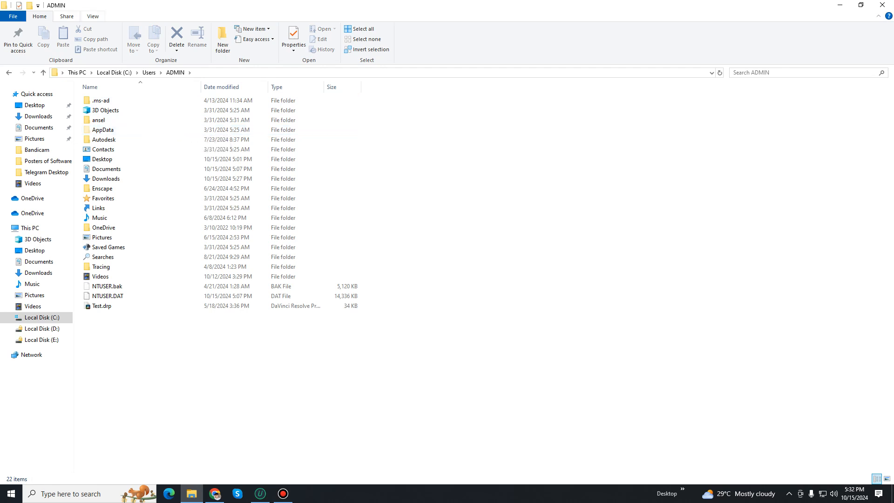
pyautogui.click(93, 17)
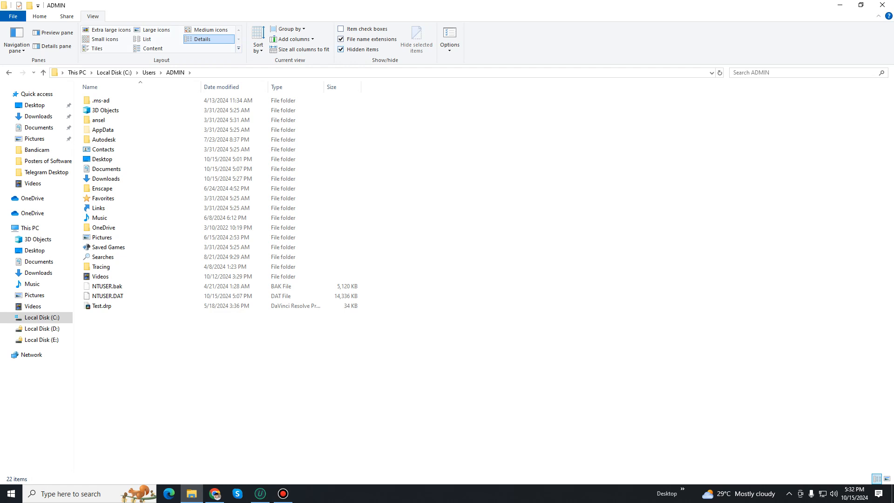
pyautogui.click(341, 49)
pyautogui.click(341, 50)
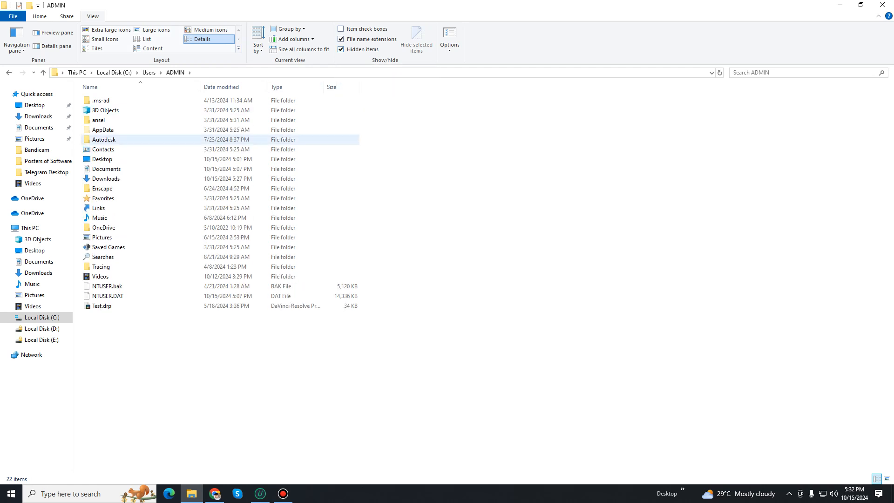
# - Permanently delete the Adobe folder from the Local folder inside the ADMIN user's AppData
pyautogui.doubleClick(102, 130)
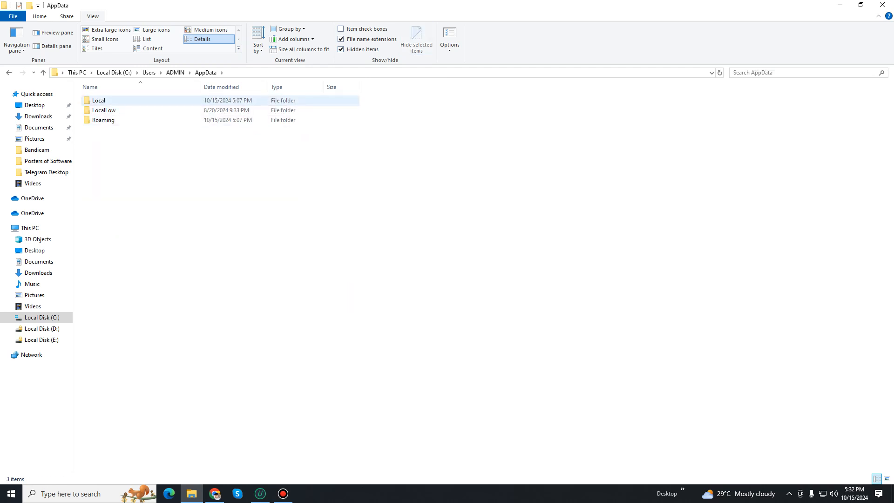
pyautogui.doubleClick(100, 100)
pyautogui.click(101, 120)
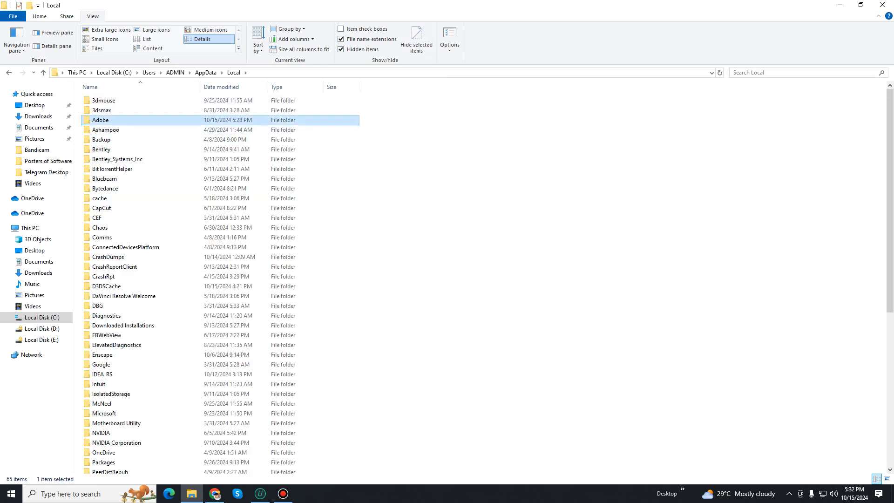
pyautogui.hotkey('shift', 'Delete')
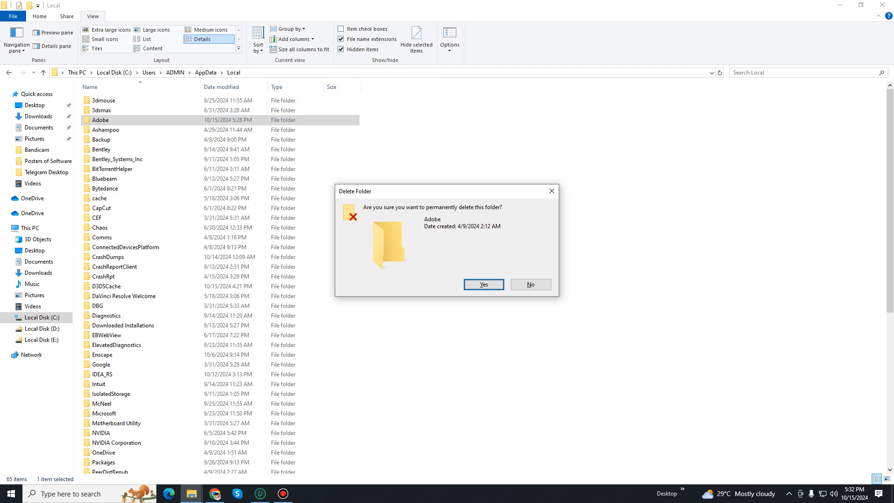
pyautogui.press('Return')
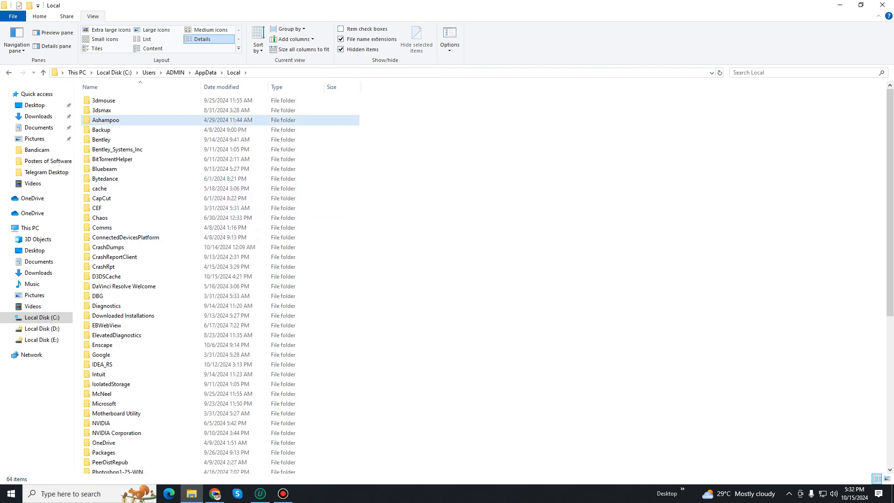
# - Permanently delete all contents of the Temp folder inside AppData\Local, skipping all files that are in use
pyautogui.scroll(-8, 177, 368)
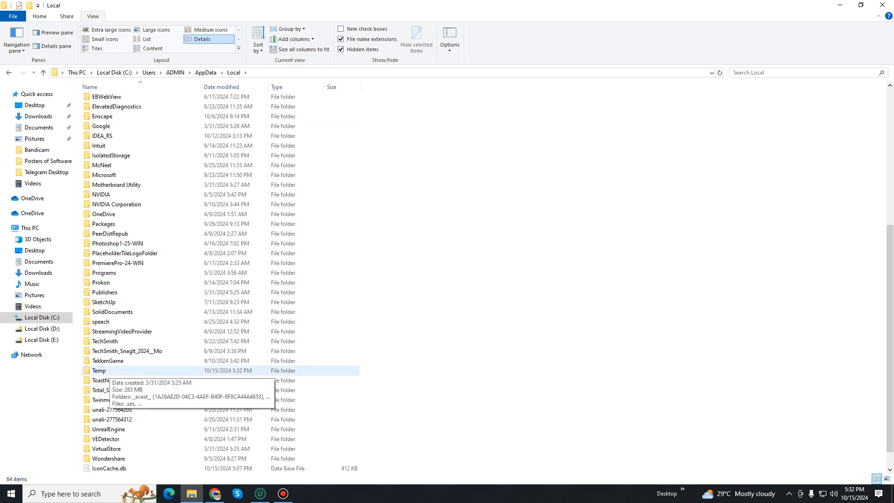
pyautogui.doubleClick(105, 371)
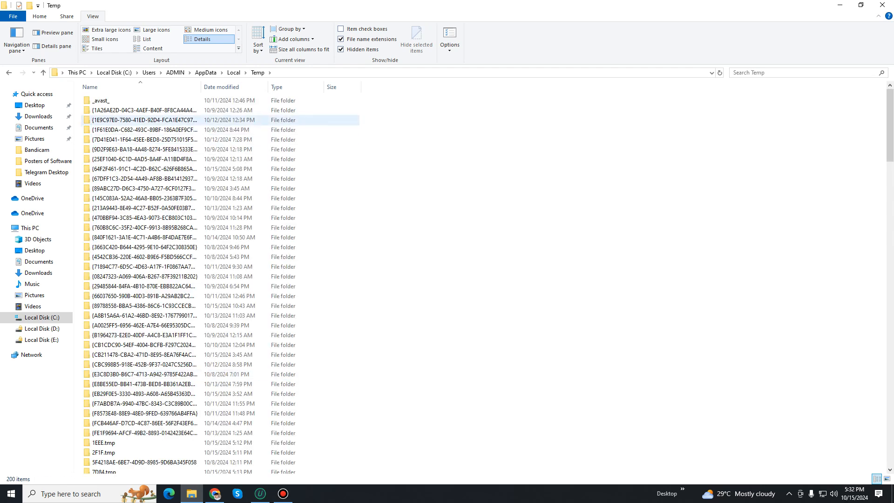
pyautogui.click(139, 110)
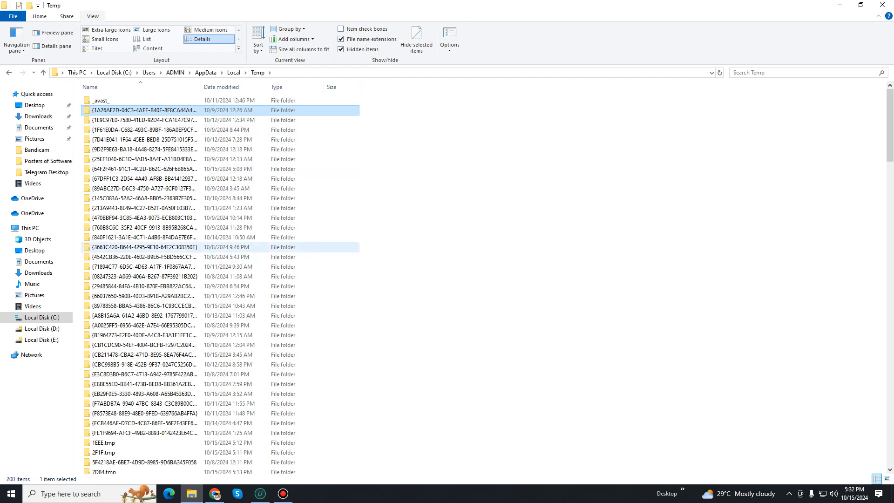
pyautogui.hotkey('ctrl', 'a')
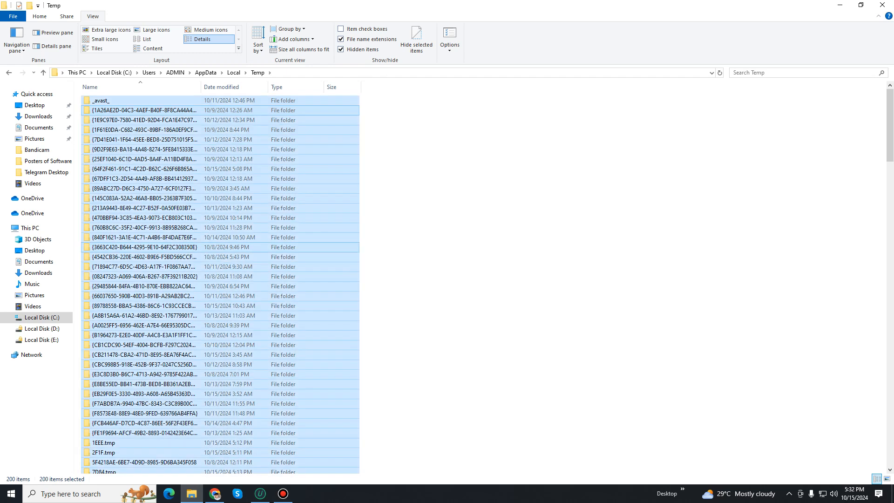
pyautogui.hotkey('shift', 'Delete')
pyautogui.press('Return')
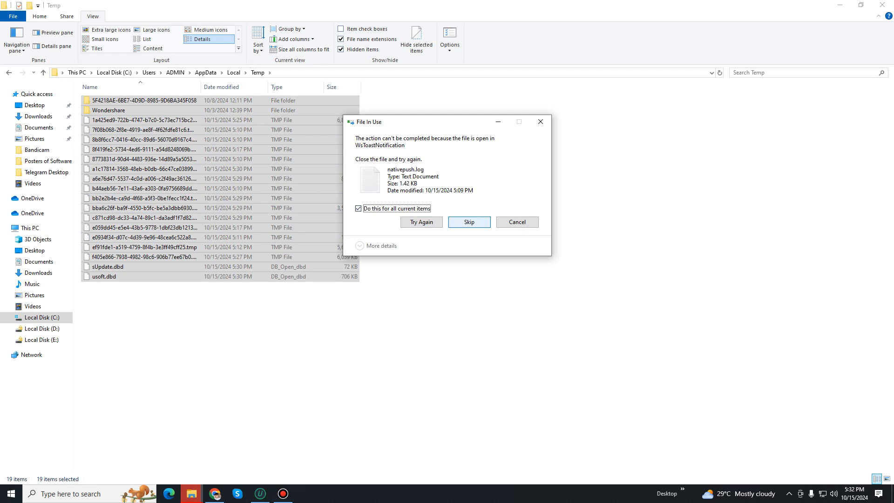
pyautogui.click(469, 221)
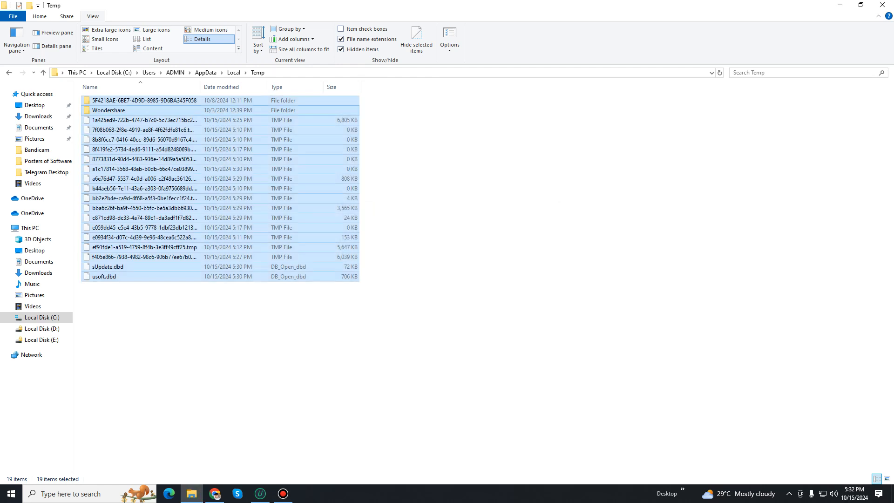
# - Permanently delete the Adobe folder from the Roaming folder inside the ADMIN user's AppData
pyautogui.press('BackSpace')
pyautogui.press('BackSpace')
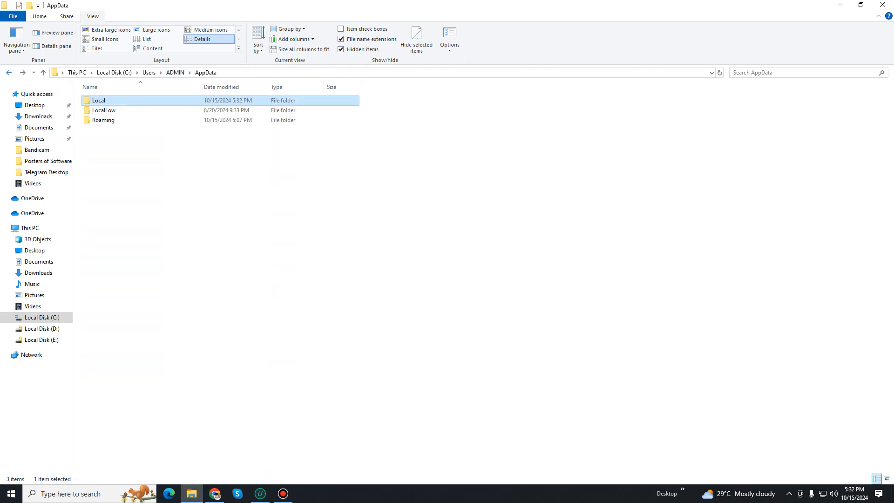
pyautogui.doubleClick(103, 120)
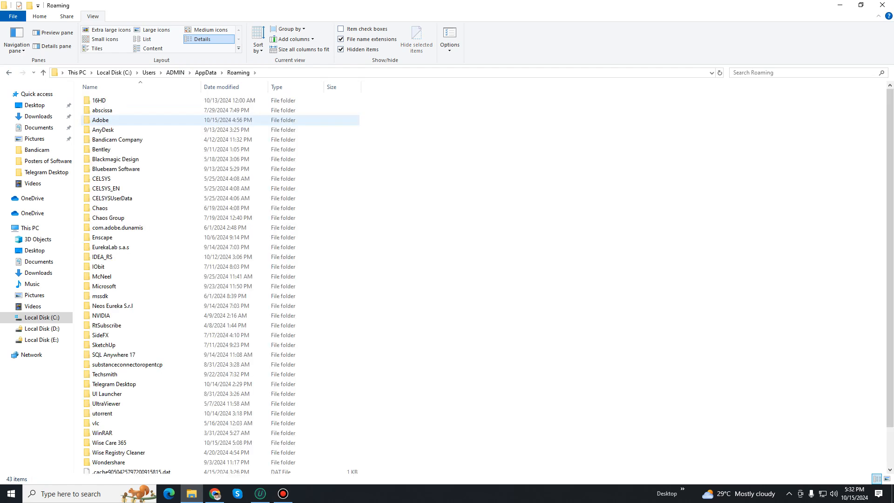
pyautogui.hotkey('shift', 'Delete')
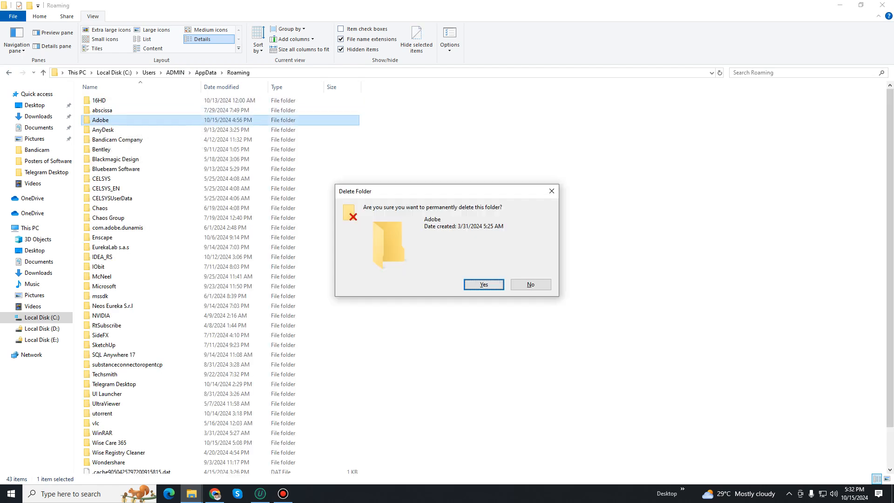
pyautogui.click(483, 284)
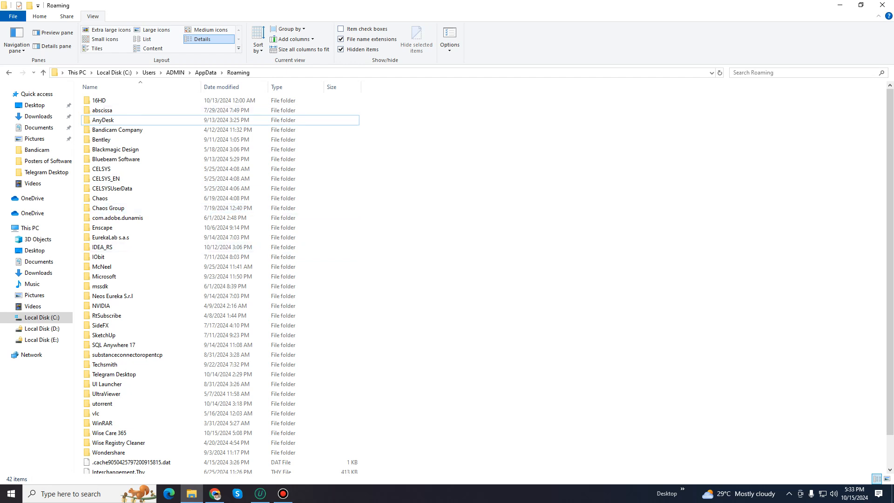
pyautogui.click(283, 493)
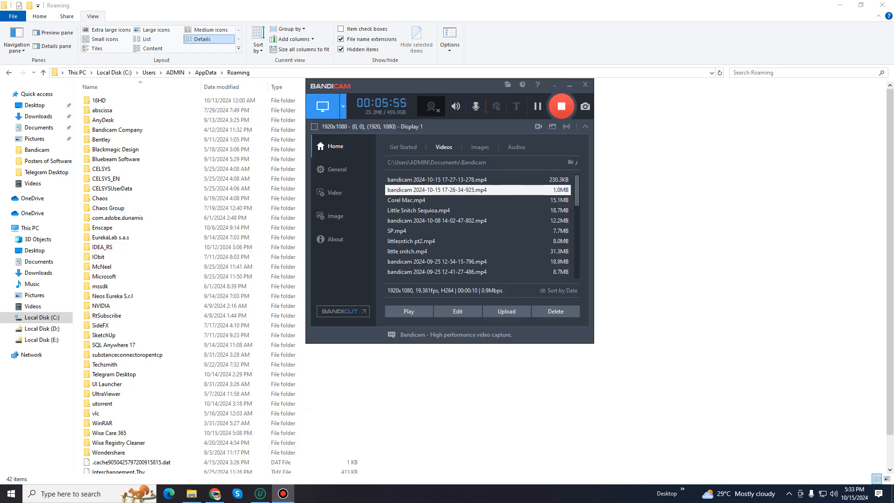